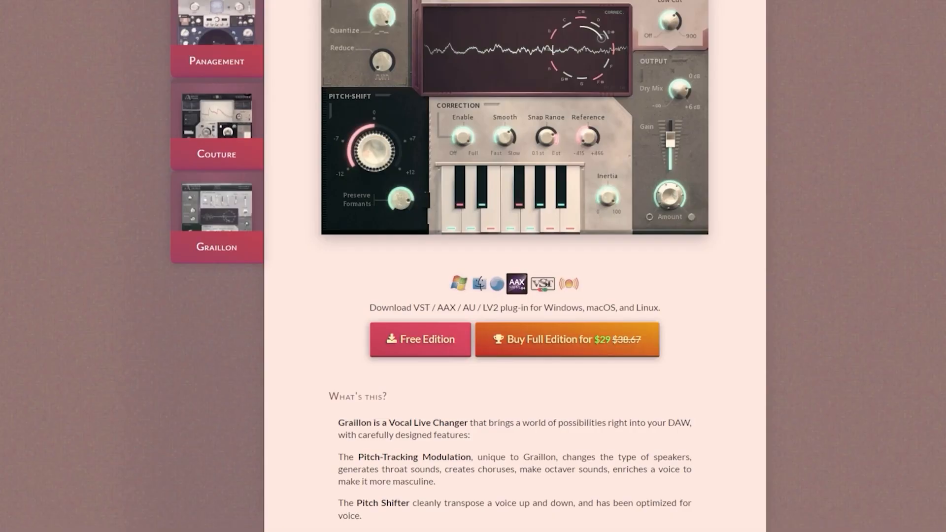
Extract Graillon-FREE-2.6.zip into the Downloads folder.
{"action": "left_click", "coordinate": [161, 531]}
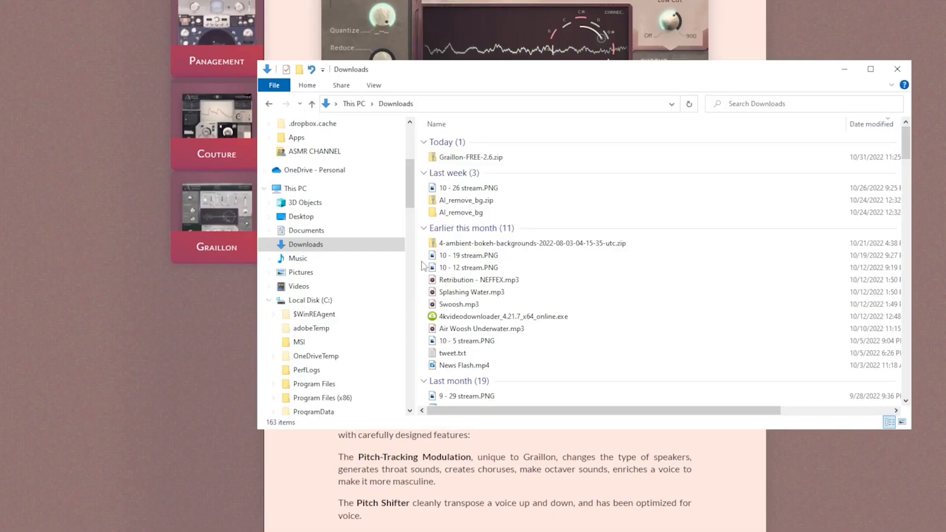
{"action": "double_click", "coordinate": [463, 159]}
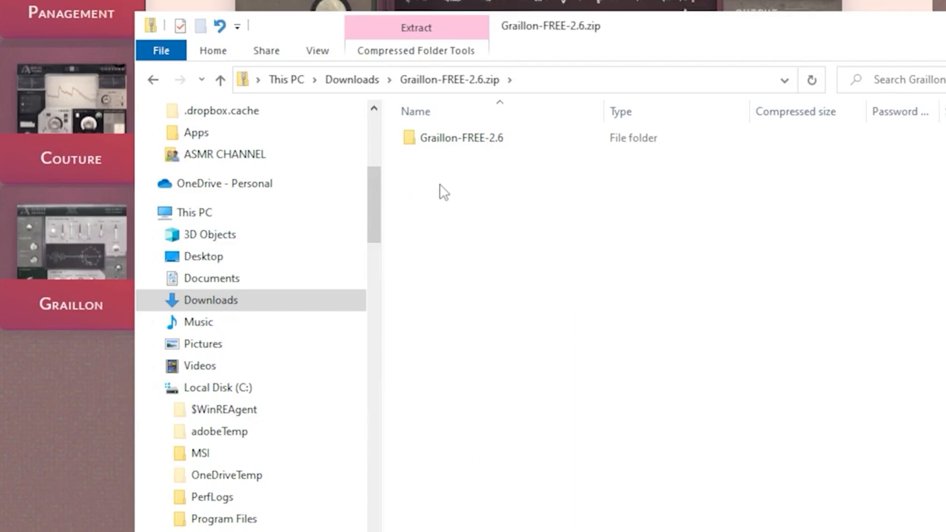
{"action": "left_click", "coordinate": [352, 80]}
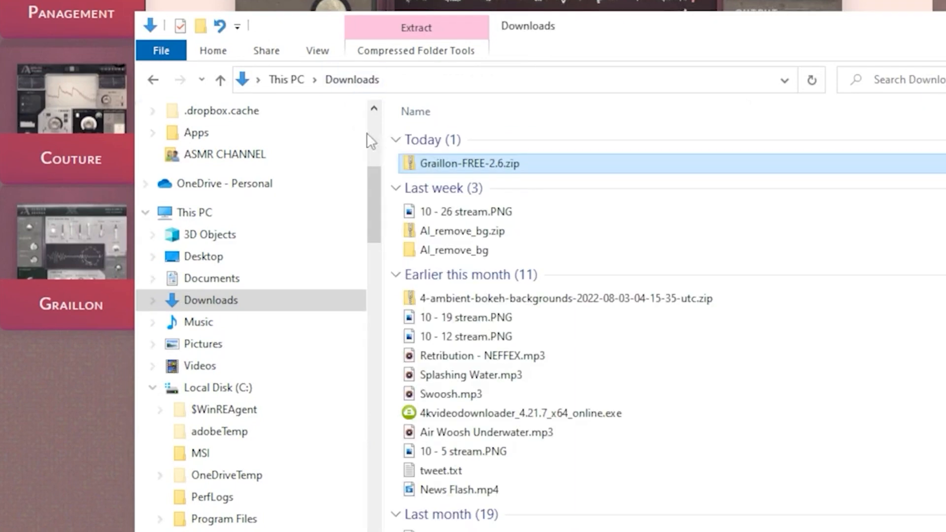
{"action": "right_click", "coordinate": [441, 164]}
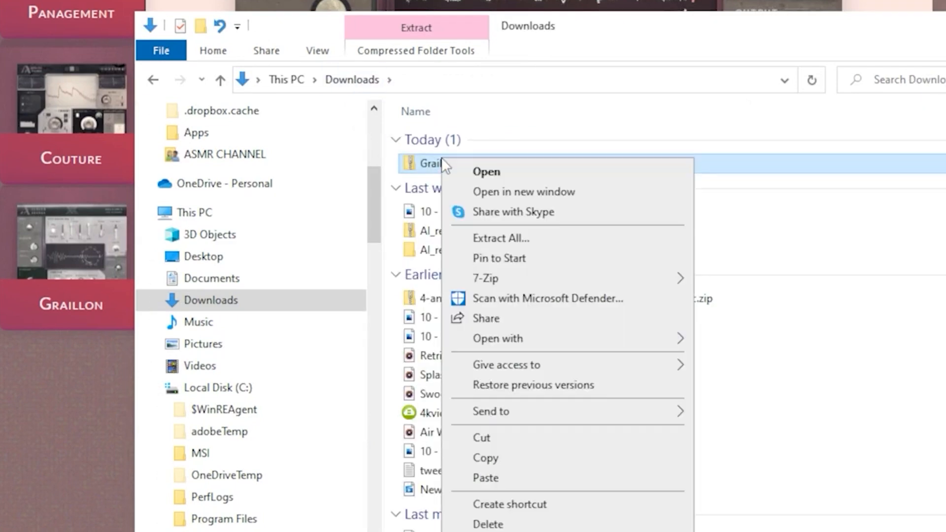
{"action": "left_click", "coordinate": [520, 237]}
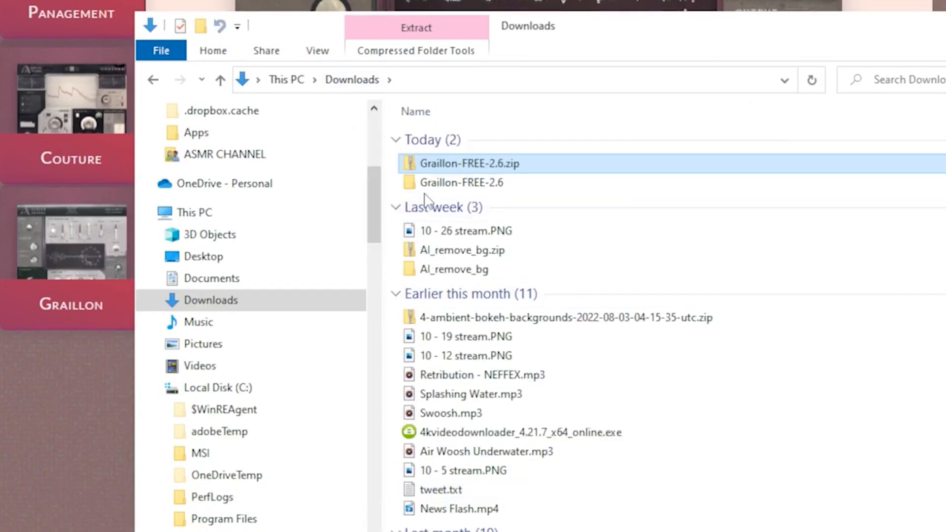
Launch the Graillon 2 v2.6.0 installer from the Windows subfolder of the extracted Graillon-FREE-2.6 folder.
{"action": "double_click", "coordinate": [428, 189]}
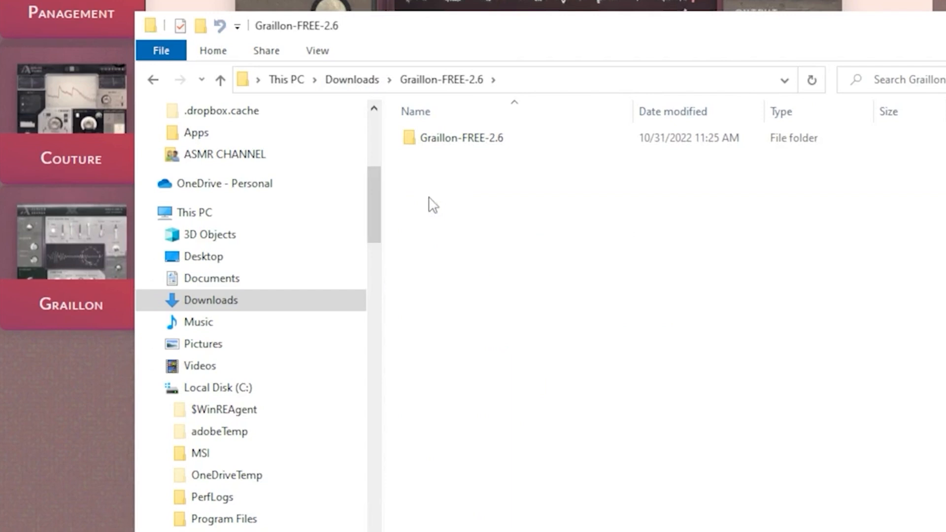
{"action": "double_click", "coordinate": [455, 142]}
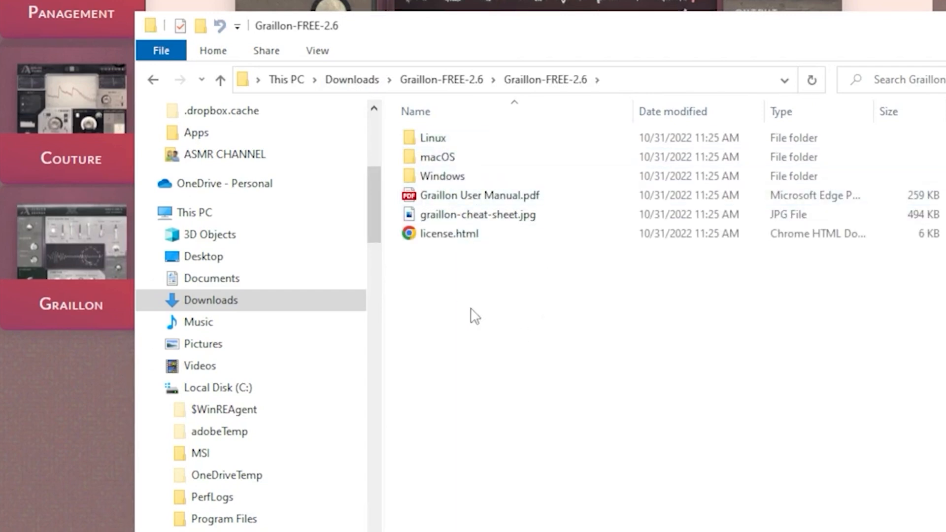
{"action": "double_click", "coordinate": [436, 138]}
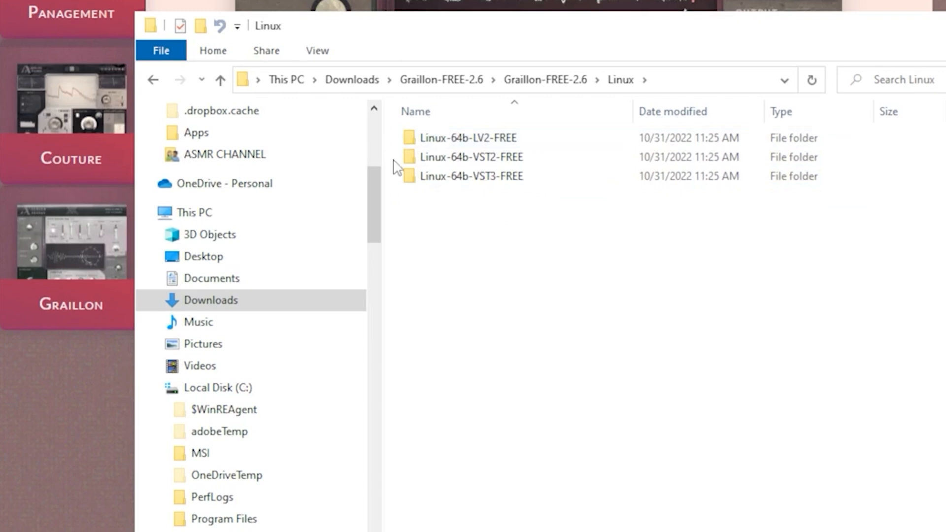
{"action": "left_click", "coordinate": [540, 79]}
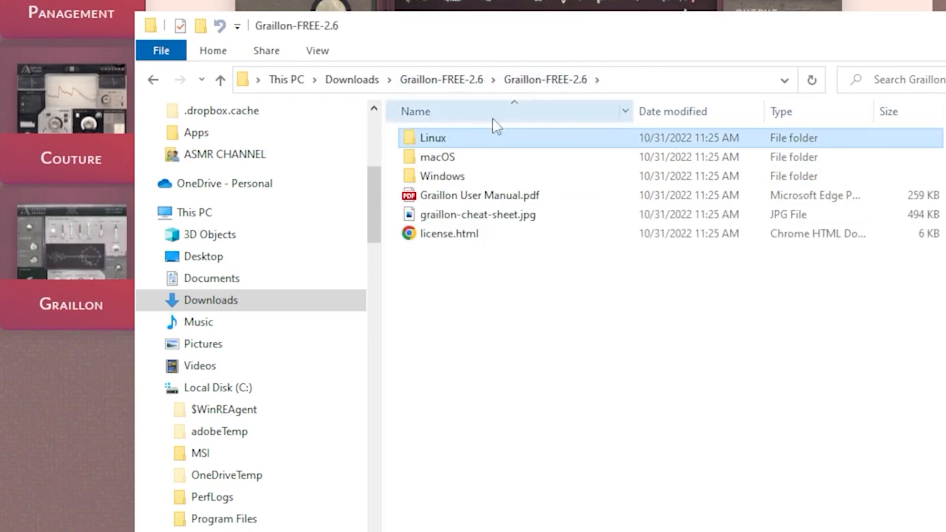
{"action": "left_click", "coordinate": [449, 177]}
{"action": "double_click", "coordinate": [448, 172]}
{"action": "double_click", "coordinate": [460, 139]}
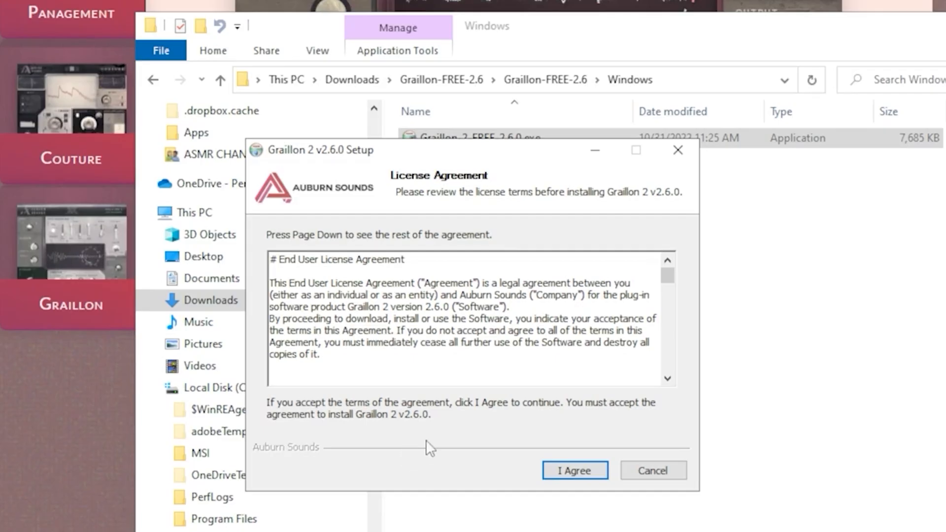
Accept the license agreement and keep the VST 2.4, VST 3 and AAX plug-in components selected for installation.
{"action": "left_click", "coordinate": [572, 471]}
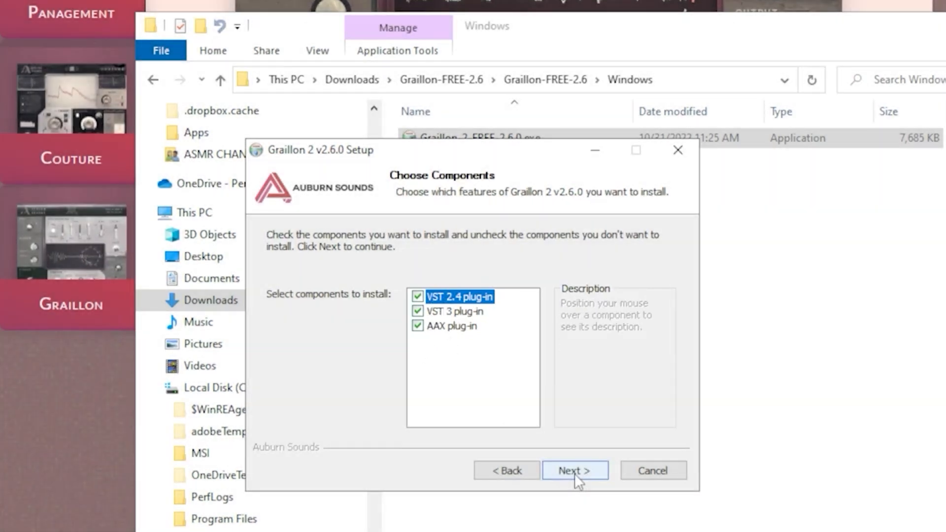
{"action": "left_click", "coordinate": [575, 473]}
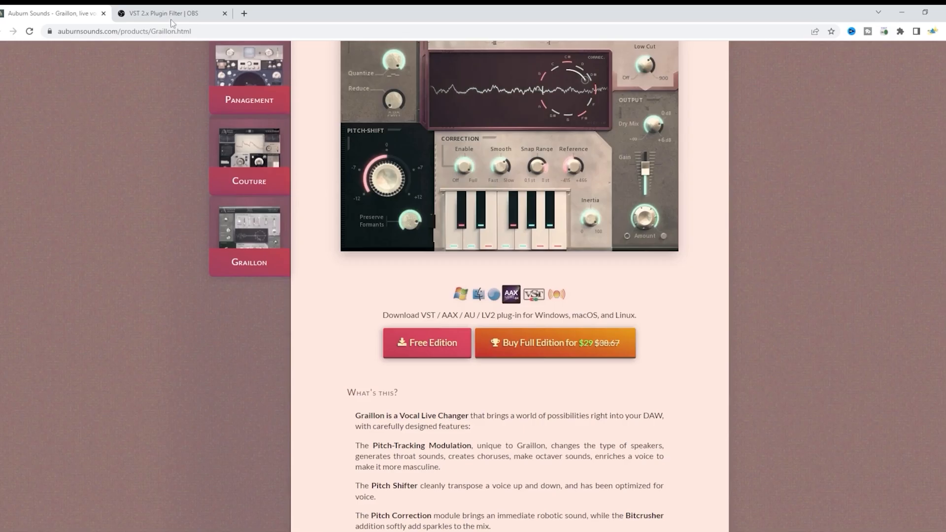
Review the plug-in search directories and file extensions per operating system on the OBS VST 2.x Plugin Filter page.
{"action": "left_click", "coordinate": [174, 15]}
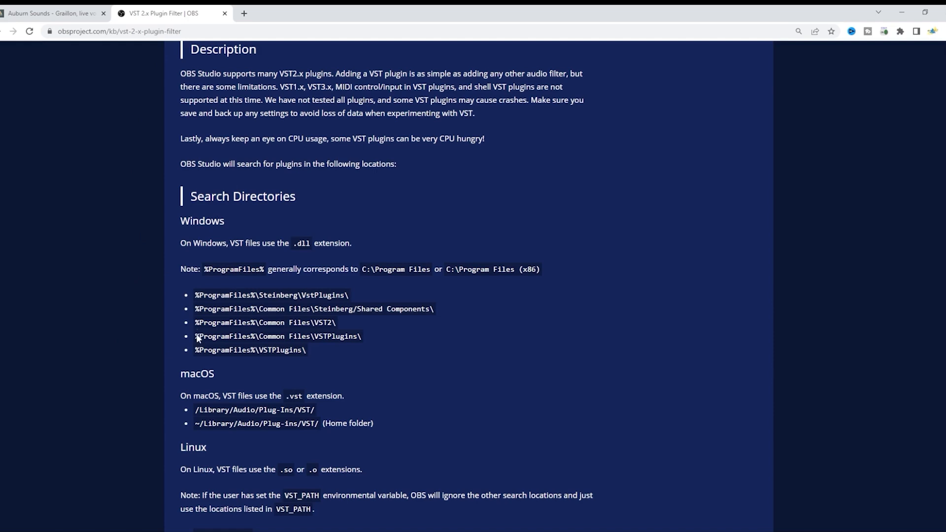
{"action": "scroll", "coordinate": [197, 338], "scroll_direction": "down", "scroll_amount": 2}
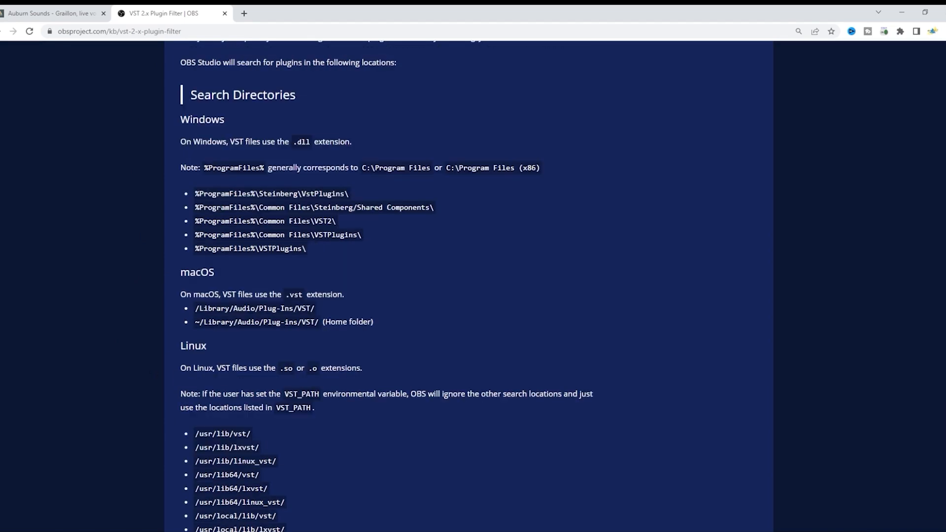
{"action": "scroll", "coordinate": [259, 342], "scroll_direction": "down", "scroll_amount": 2}
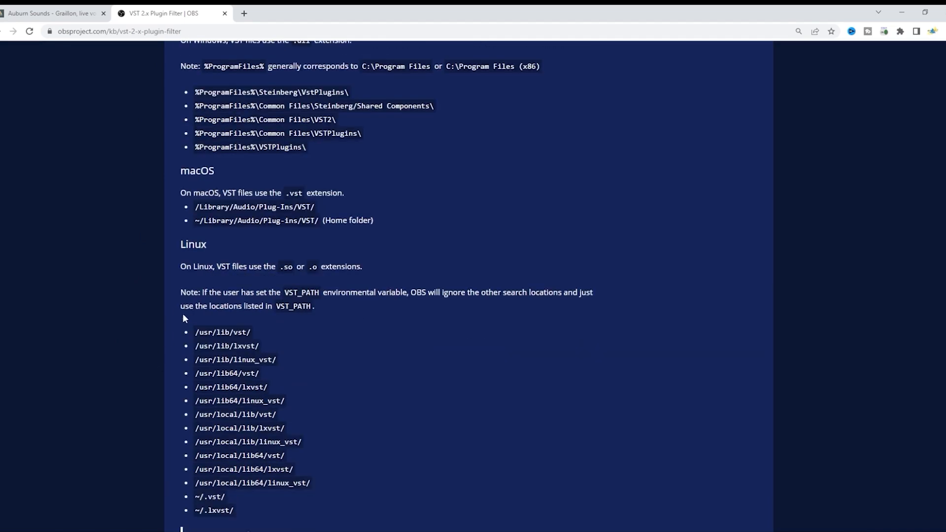
{"action": "scroll", "coordinate": [334, 466], "scroll_direction": "up", "scroll_amount": 4}
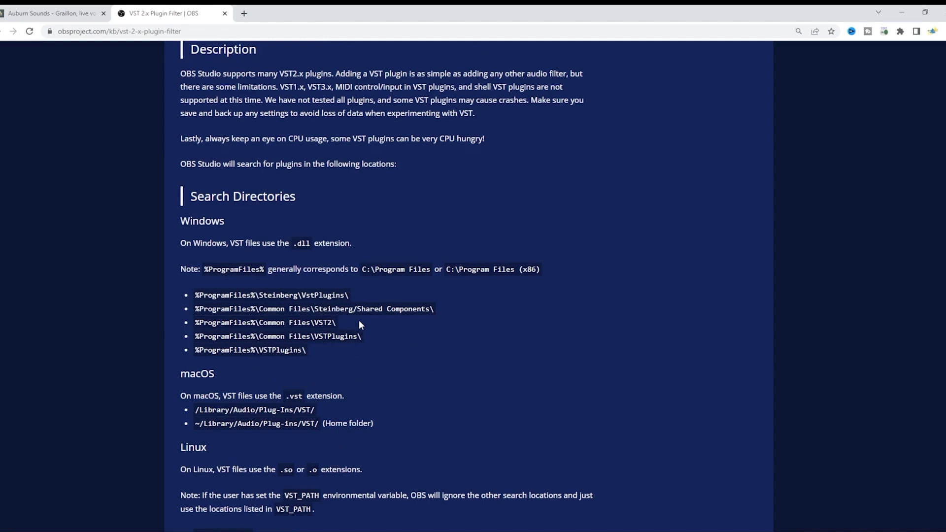
{"action": "scroll", "coordinate": [359, 321], "scroll_direction": "up", "scroll_amount": 3}
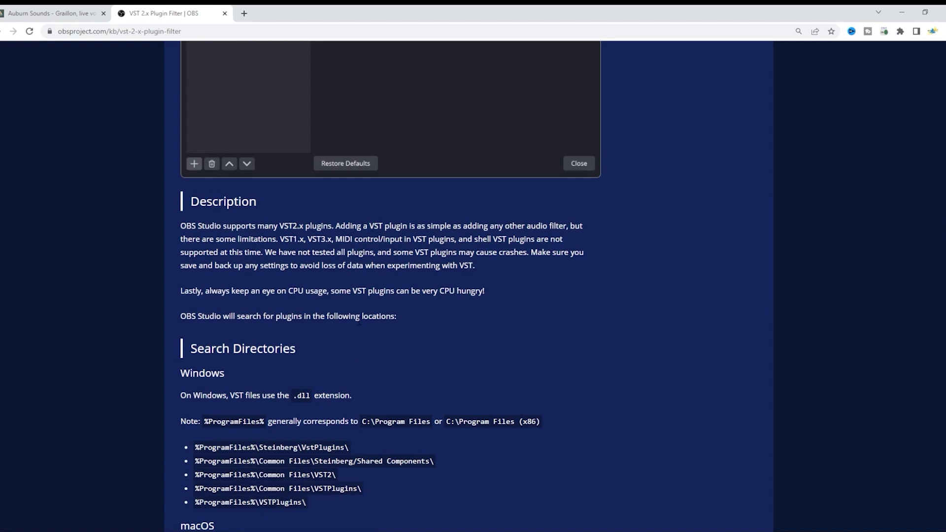
{"action": "scroll", "coordinate": [359, 321], "scroll_direction": "down", "scroll_amount": 3}
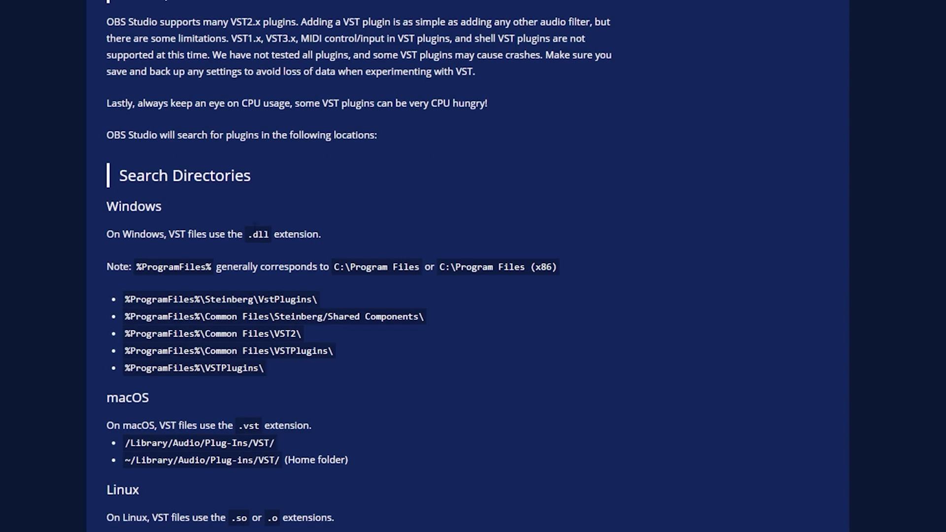
{"action": "left_click_drag", "start_coordinate": [245, 233], "coordinate": [274, 235]}
{"action": "left_click", "coordinate": [424, 191]}
Install Graillon 2 into C:\Program Files\VSTPlugins for 64-bit and C:\Program Files (x86)\VSTPlugins for 32-bit, and close the installer.
{"action": "left_click", "coordinate": [419, 531]}
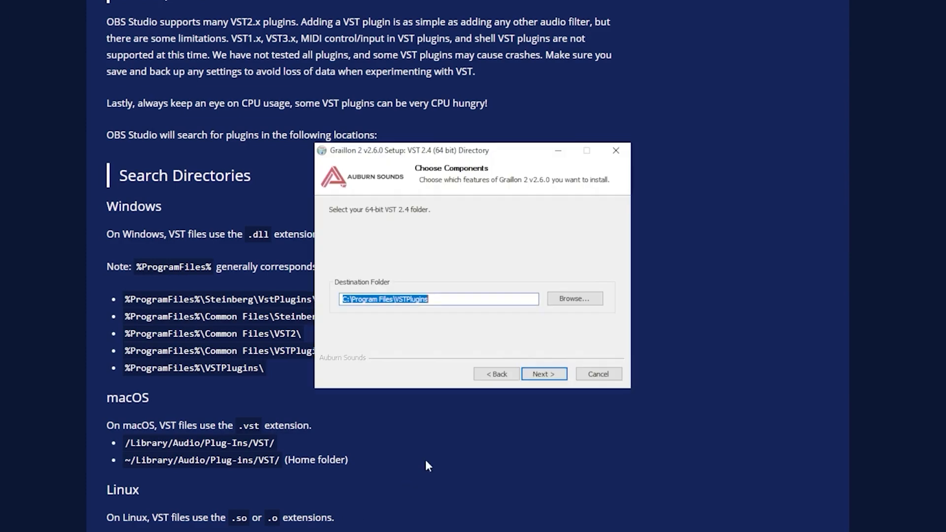
{"action": "left_click", "coordinate": [537, 374]}
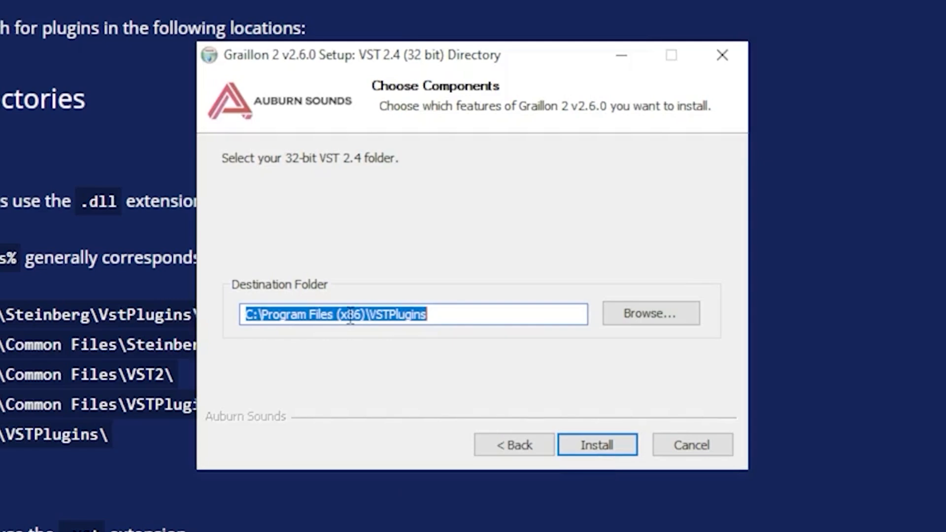
{"action": "left_click", "coordinate": [590, 444]}
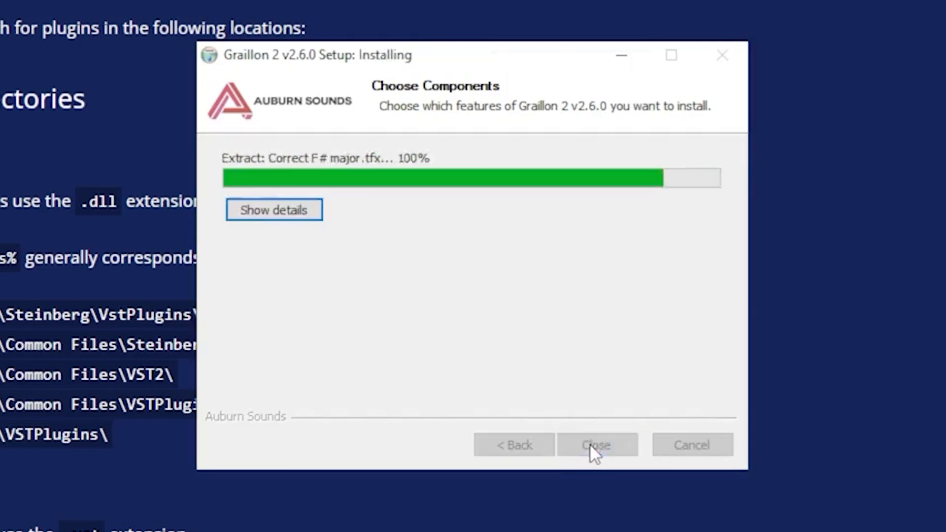
{"action": "left_click", "coordinate": [589, 446]}
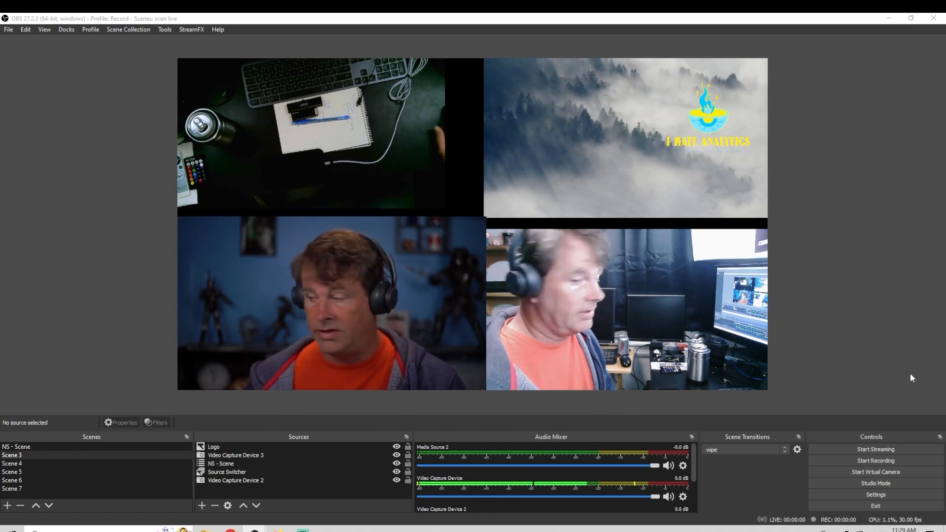
Check the global audio devices and the monitoring device in the OBS Studio audio settings.
{"action": "left_click", "coordinate": [872, 495]}
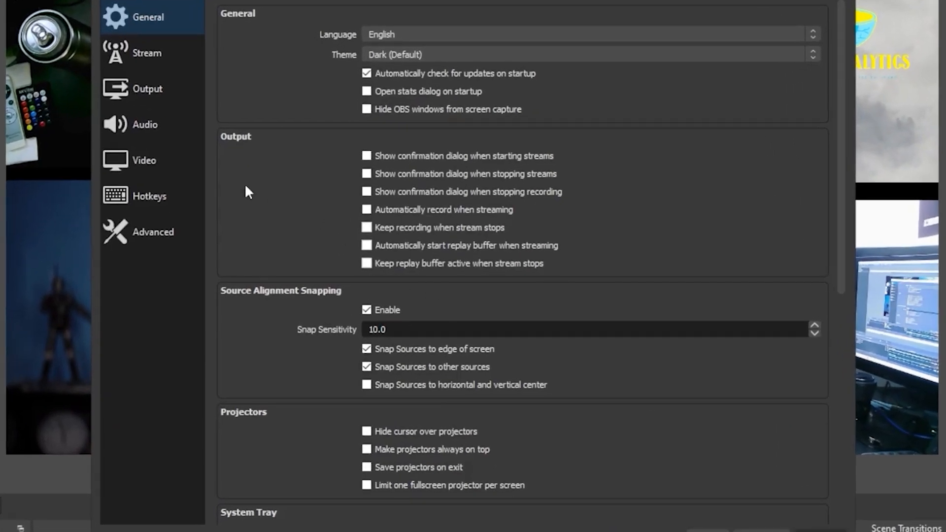
{"action": "left_click", "coordinate": [139, 127]}
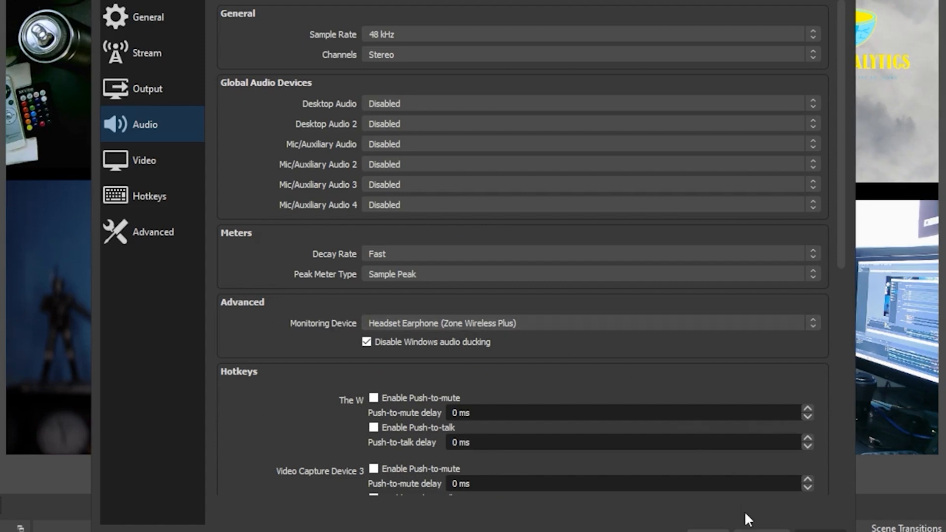
{"action": "left_click", "coordinate": [708, 528]}
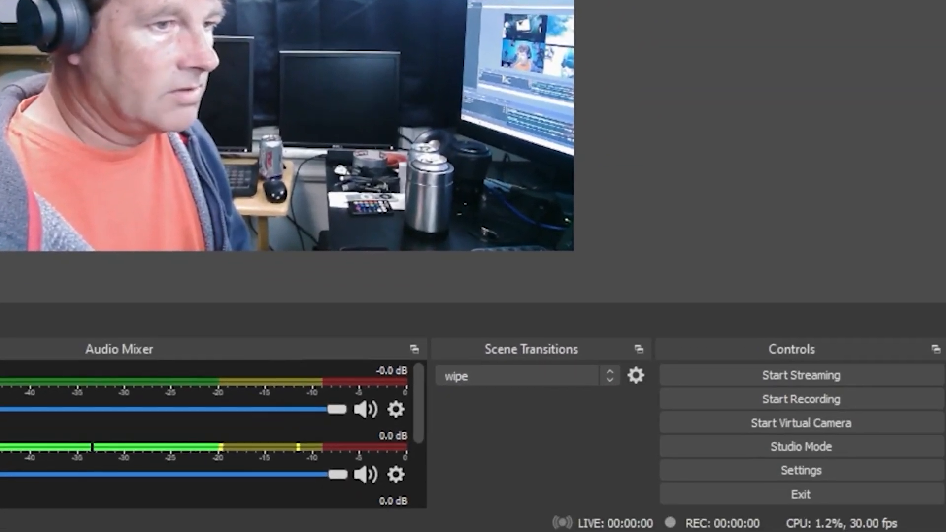
Set the audio monitoring of Video Capture Device to Monitor and Output.
{"action": "left_click", "coordinate": [396, 474]}
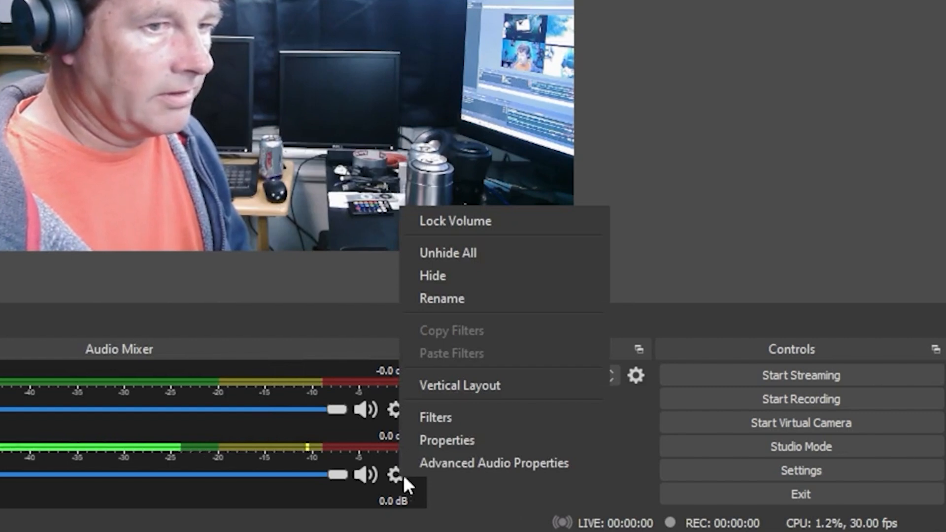
{"action": "left_click", "coordinate": [438, 463]}
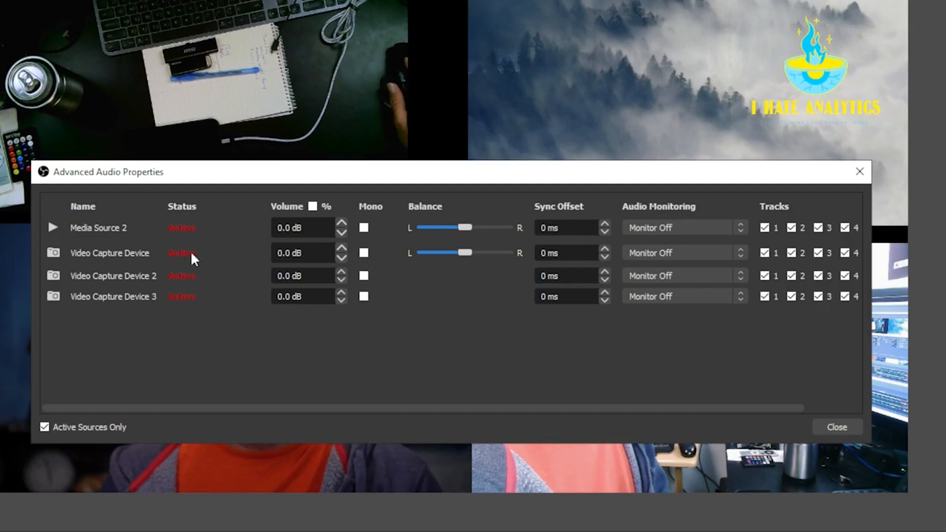
{"action": "left_click", "coordinate": [695, 252]}
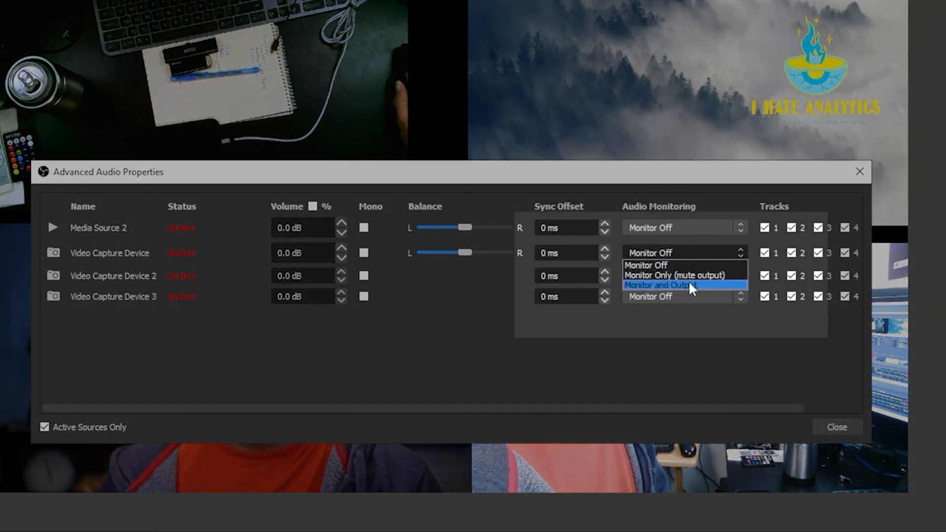
{"action": "left_click", "coordinate": [686, 284]}
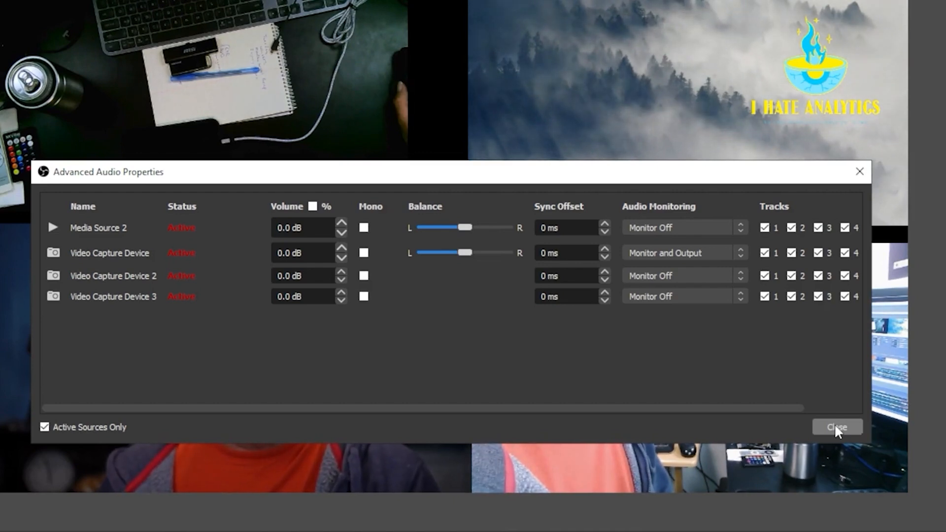
{"action": "left_click", "coordinate": [836, 427]}
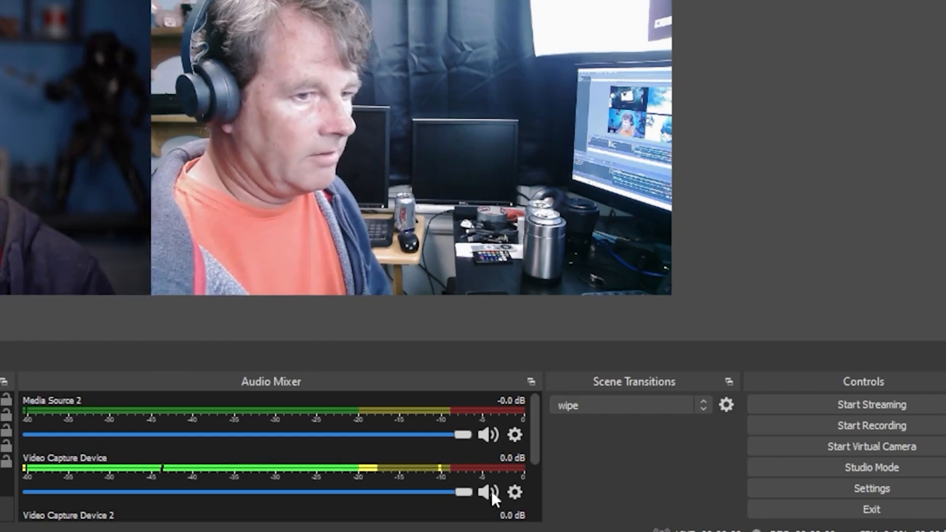
Add a VST 2.x Plug-in filter to Video Capture Device and choose Auburn Sounds Graillon 2-64 as its plug-in.
{"action": "left_click", "coordinate": [513, 491]}
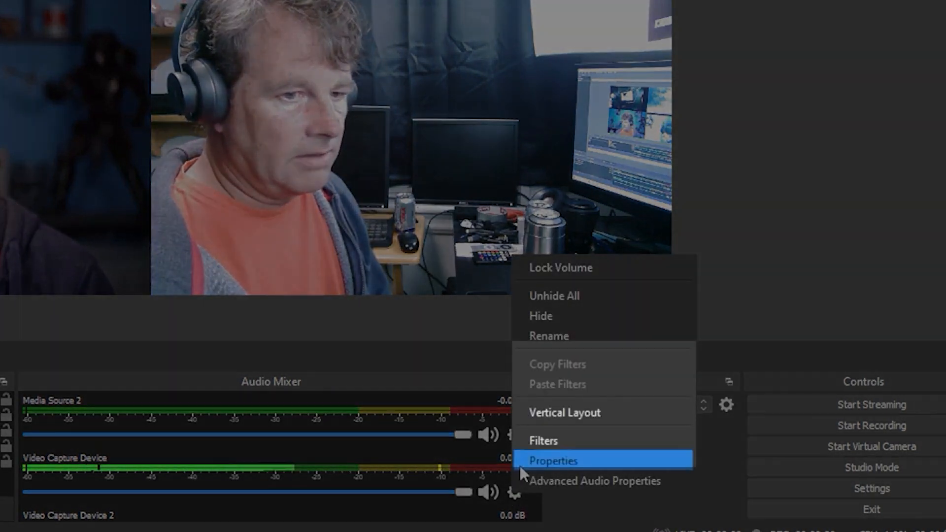
{"action": "left_click", "coordinate": [533, 441]}
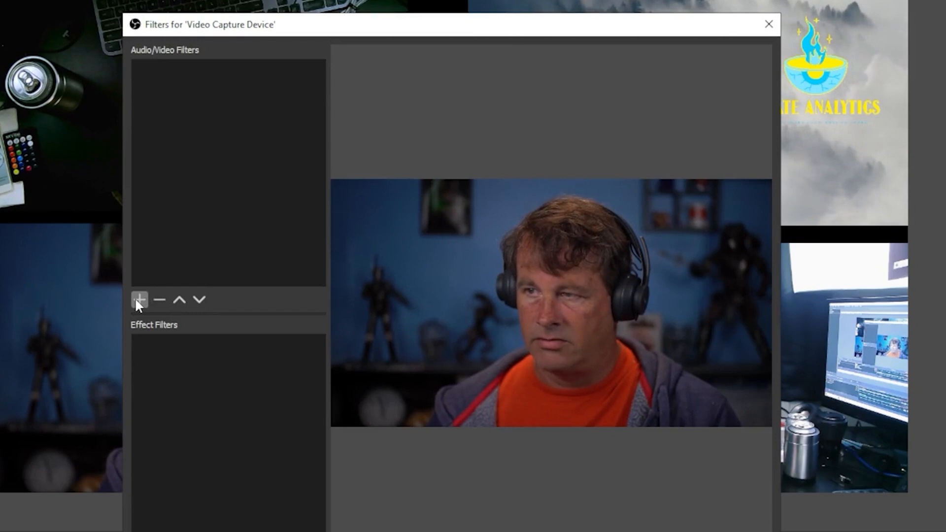
{"action": "left_click", "coordinate": [138, 299]}
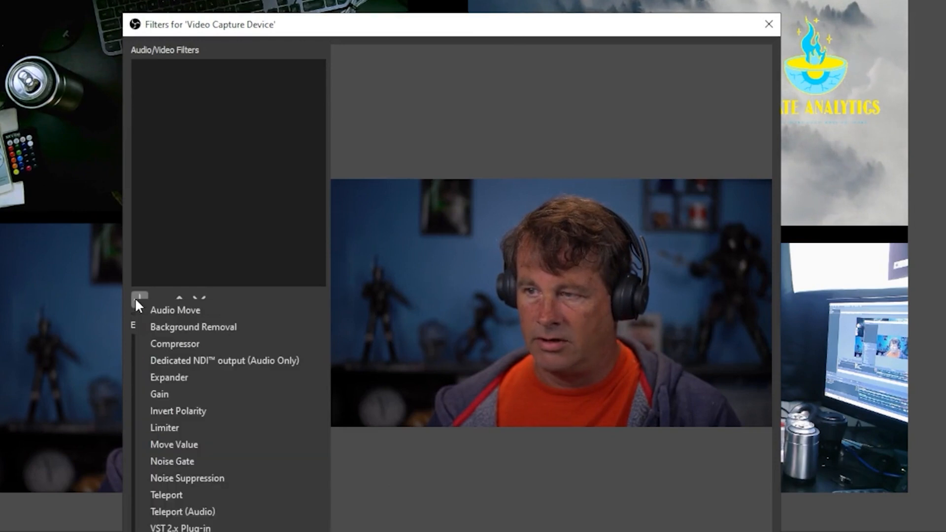
{"action": "left_click", "coordinate": [175, 527]}
{"action": "left_click", "coordinate": [425, 335]}
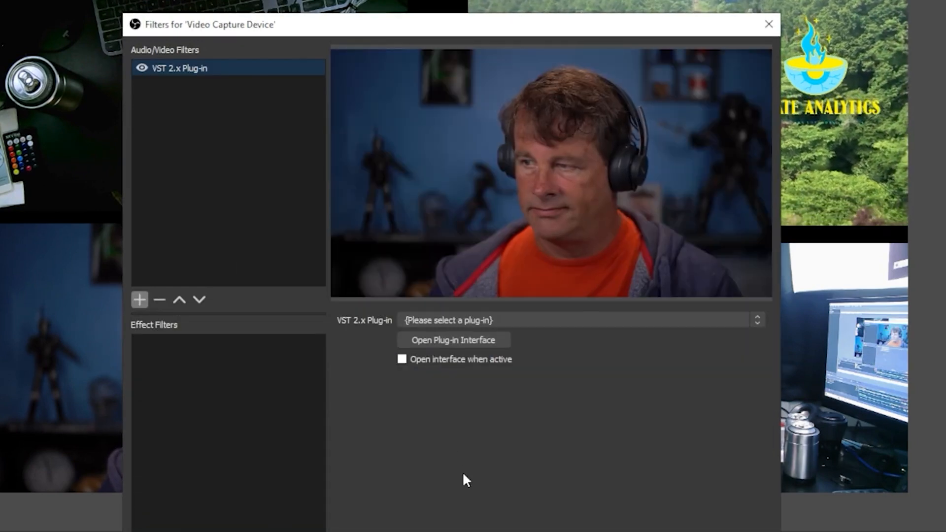
{"action": "left_click", "coordinate": [572, 318]}
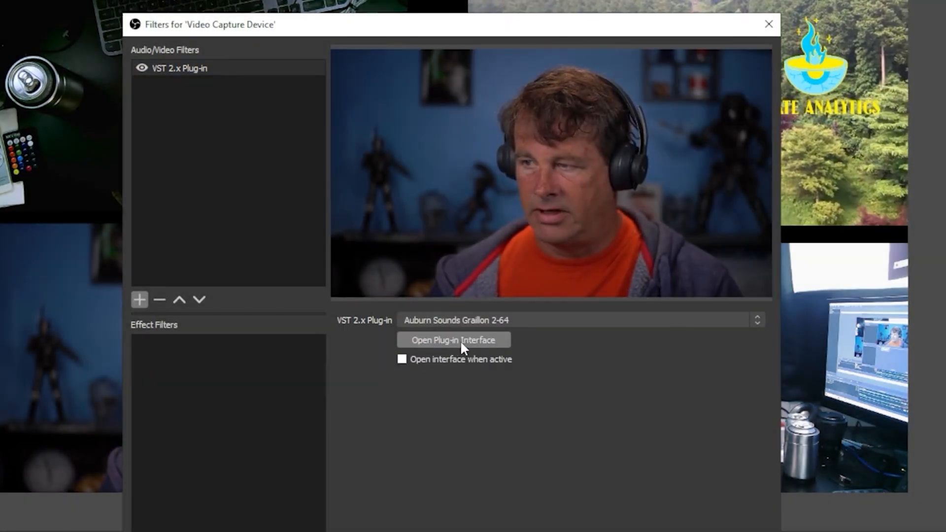
Open the Graillon 2 plug-in interface and lower its Pitch-Shift to slightly below 0.
{"action": "left_click", "coordinate": [459, 341]}
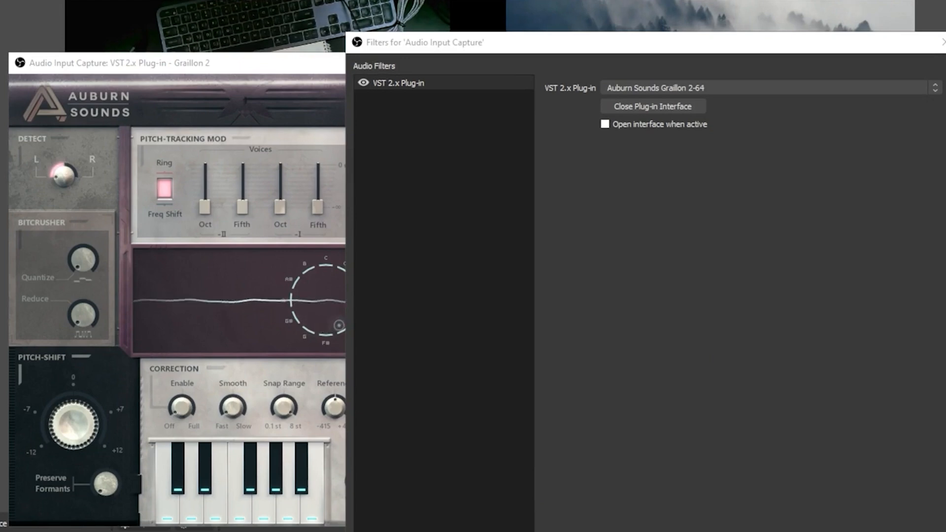
{"action": "left_click", "coordinate": [275, 82]}
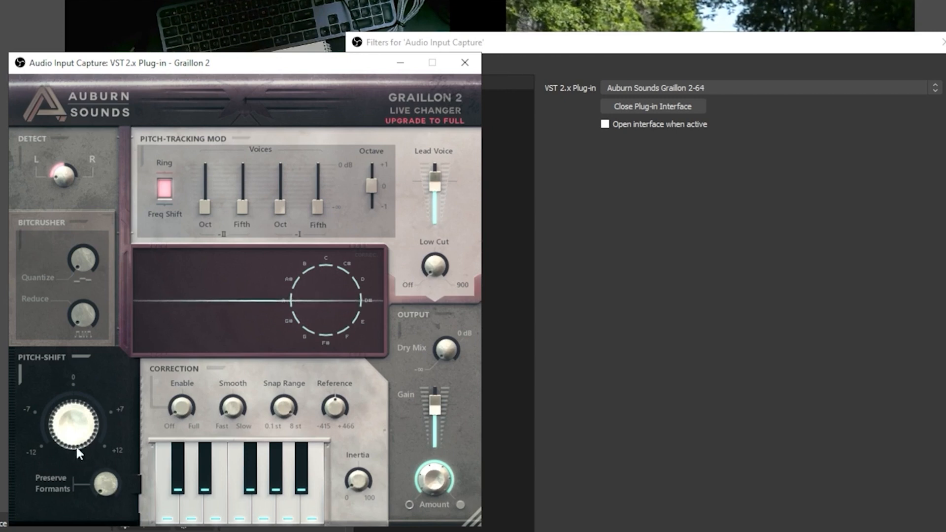
{"action": "left_click_drag", "start_coordinate": [76, 445], "coordinate": [103, 466]}
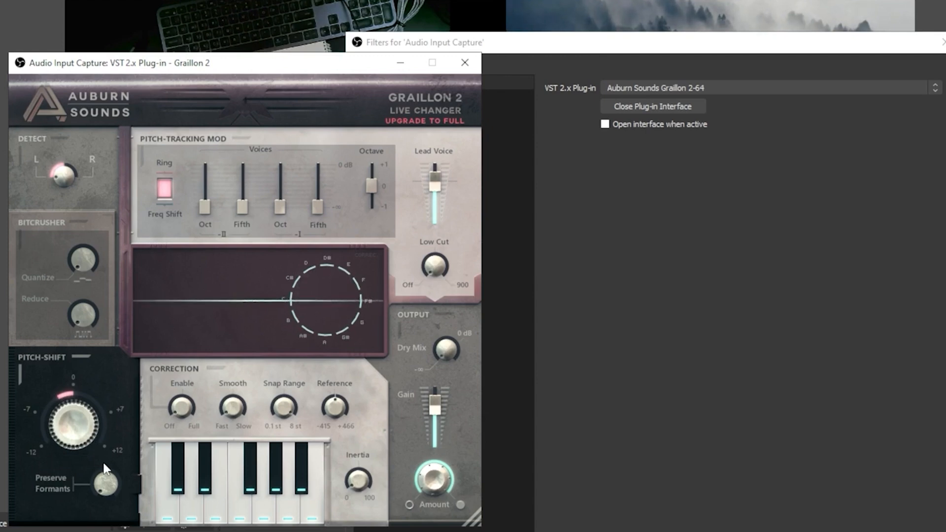
Try out the Dry Mix, Inertia and output Amount knobs in Graillon 2, returning each to its starting position.
{"action": "left_click_drag", "start_coordinate": [440, 356], "coordinate": [438, 312]}
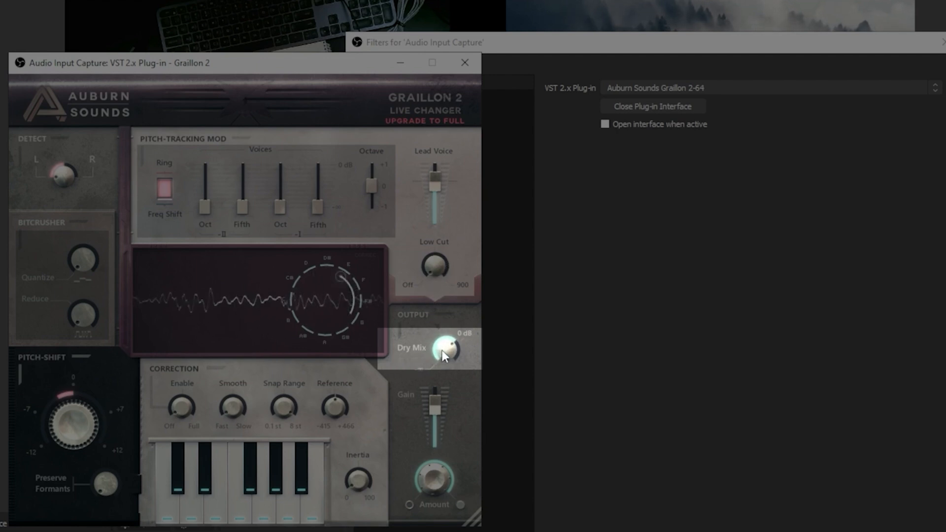
{"action": "left_click_drag", "start_coordinate": [442, 350], "coordinate": [440, 274]}
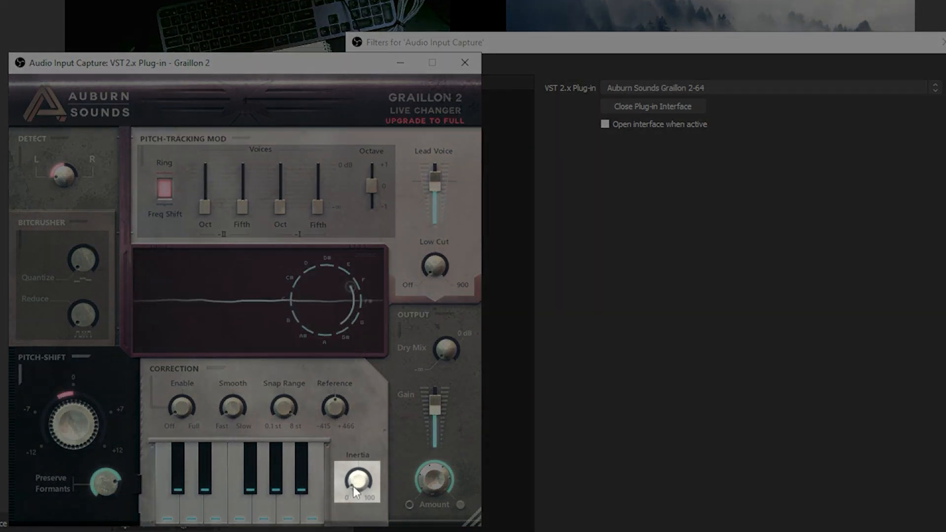
{"action": "left_click_drag", "start_coordinate": [353, 486], "coordinate": [360, 386]}
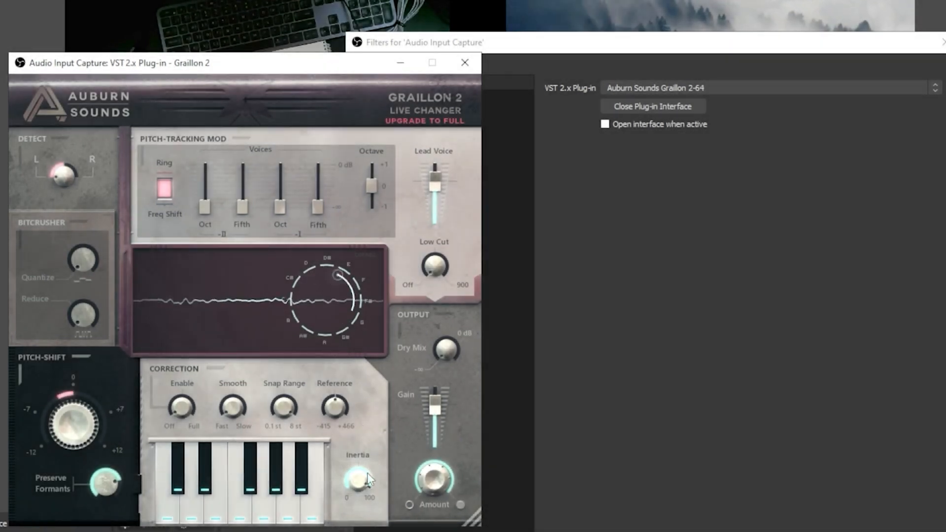
{"action": "left_click_drag", "start_coordinate": [368, 478], "coordinate": [360, 529]}
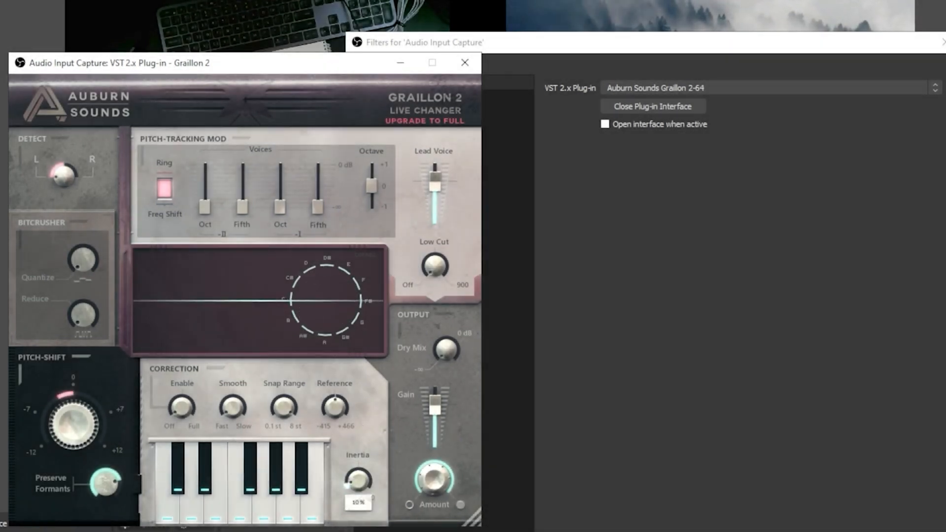
{"action": "left_click", "coordinate": [423, 489]}
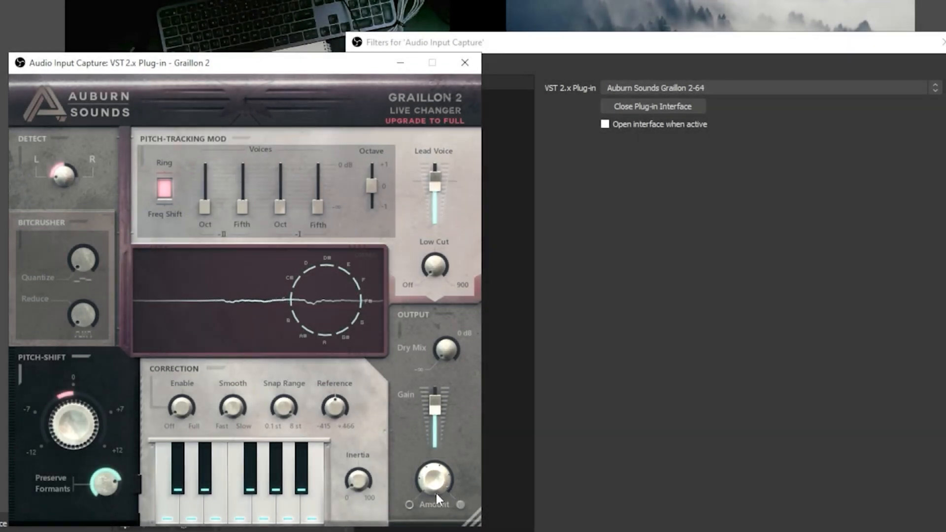
{"action": "left_click_drag", "start_coordinate": [436, 493], "coordinate": [448, 273]}
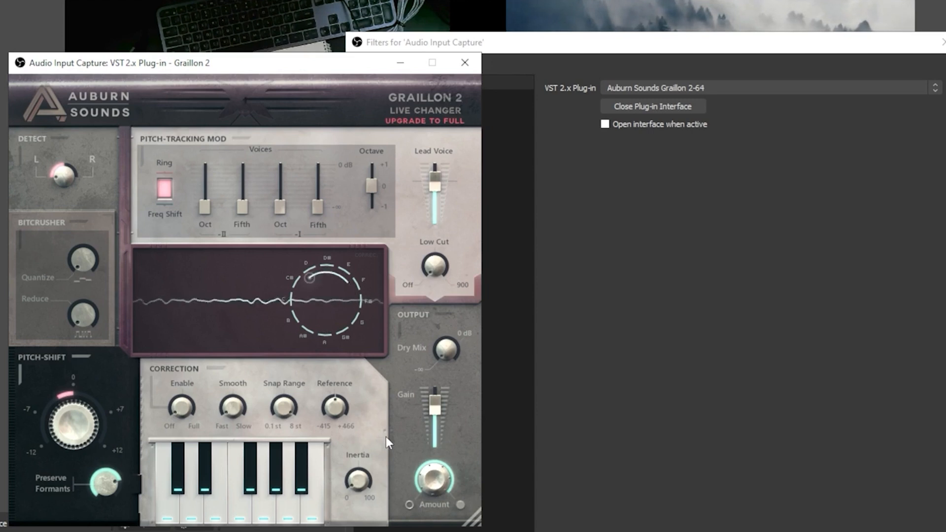
Raise the Lead Voice level to its maximum, and try a higher Low Cut before turning it back to Off.
{"action": "mouse_move", "coordinate": [434, 184]}
{"action": "left_click_drag", "start_coordinate": [434, 184], "coordinate": [435, 166]}
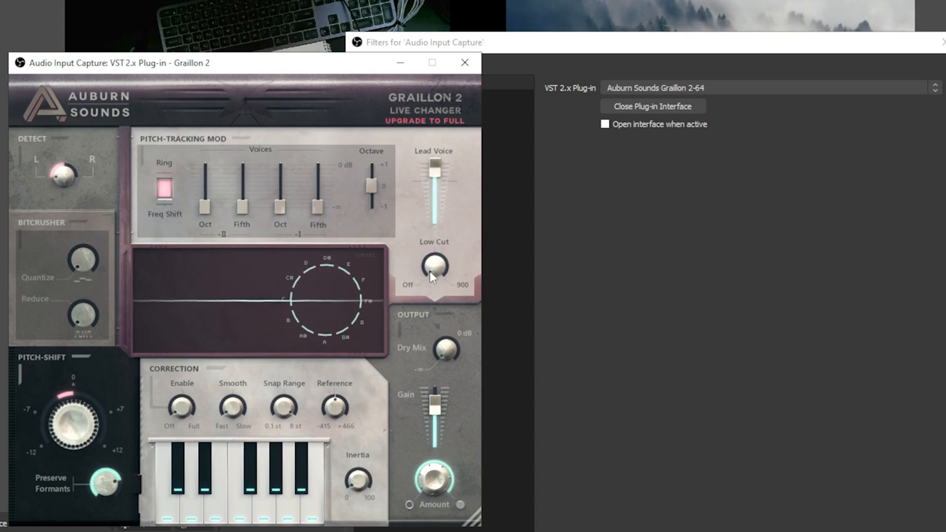
{"action": "left_click_drag", "start_coordinate": [430, 271], "coordinate": [441, 101]}
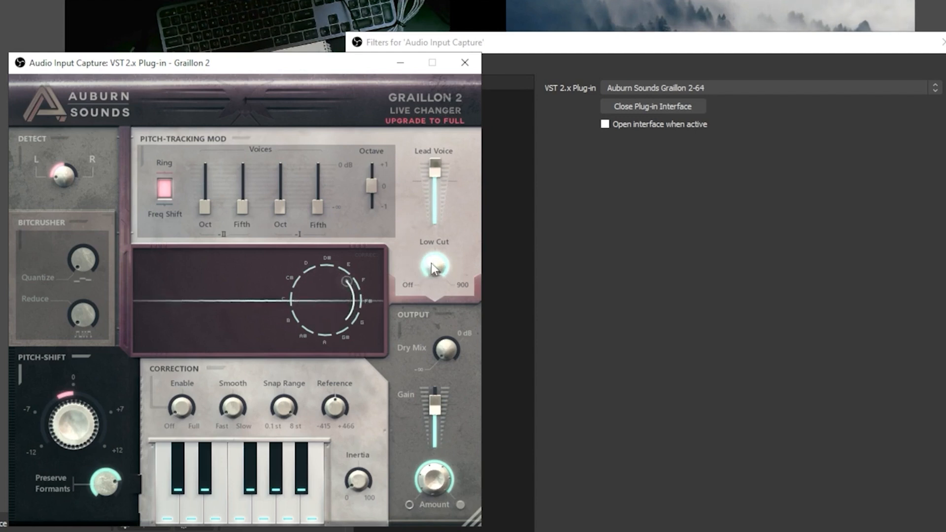
{"action": "left_click_drag", "start_coordinate": [430, 272], "coordinate": [431, 366]}
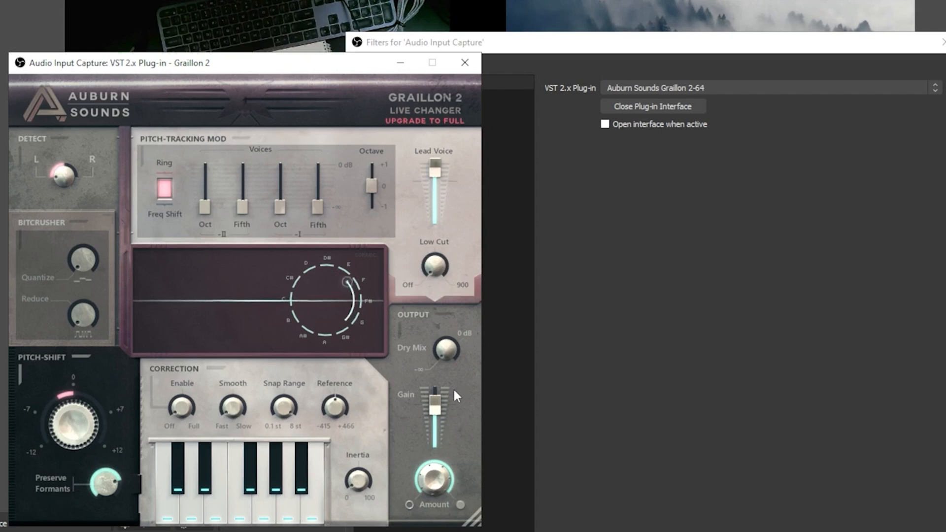
Try the Graillon 2 Pitch-Shift at higher and lower settings, and return it to 0.
{"action": "left_click_drag", "start_coordinate": [76, 446], "coordinate": [61, 361]}
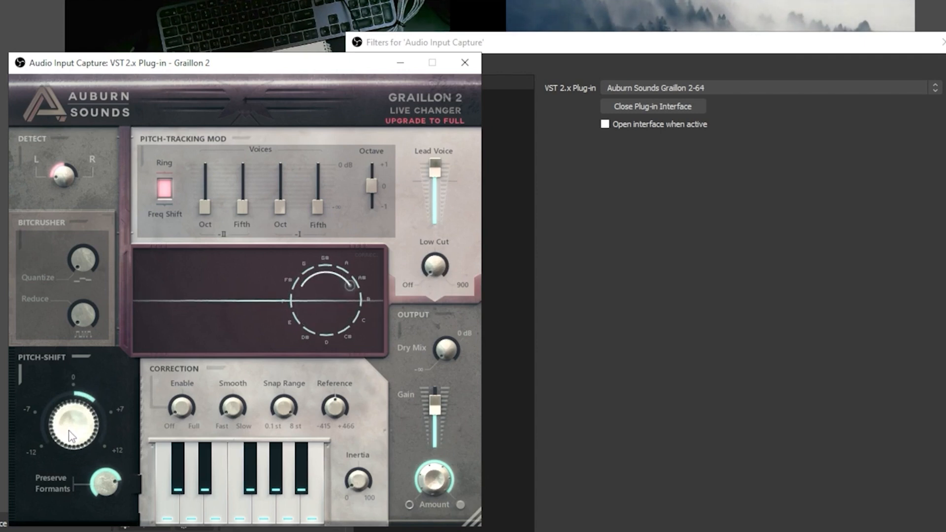
{"action": "left_click_drag", "start_coordinate": [64, 428], "coordinate": [62, 344]}
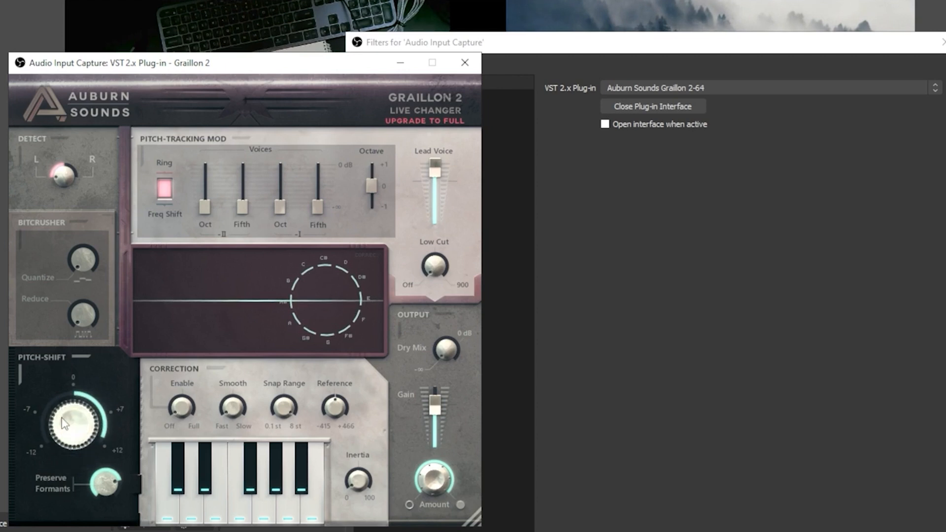
{"action": "left_click_drag", "start_coordinate": [63, 418], "coordinate": [63, 525]}
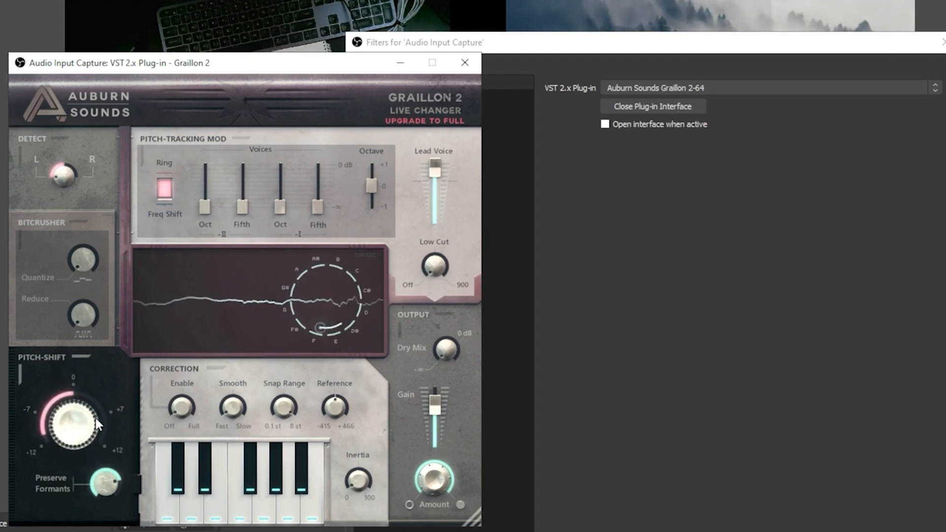
{"action": "left_click_drag", "start_coordinate": [93, 419], "coordinate": [62, 296]}
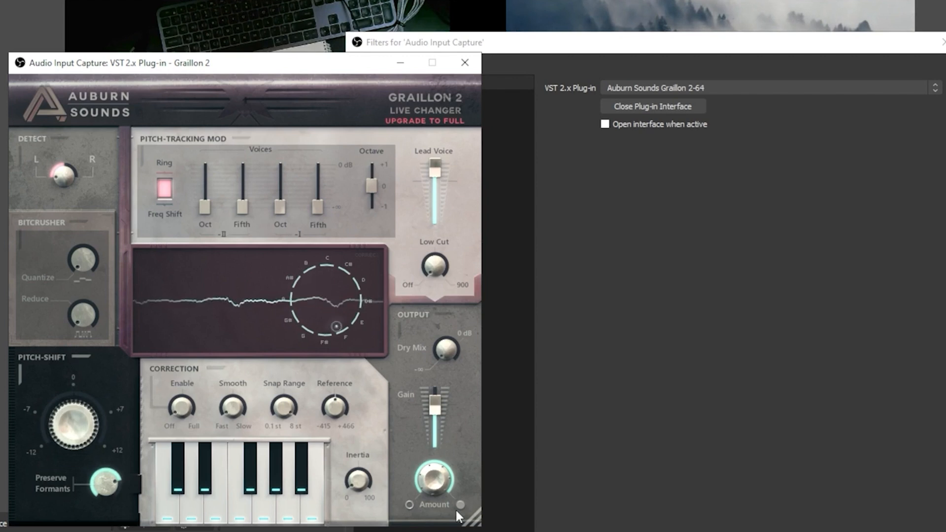
Disable the VST 2.x Plug-in filter on Audio Input Capture and set the Graillon 2 Pitch-Shift slightly below 0.
{"action": "left_click", "coordinate": [616, 376]}
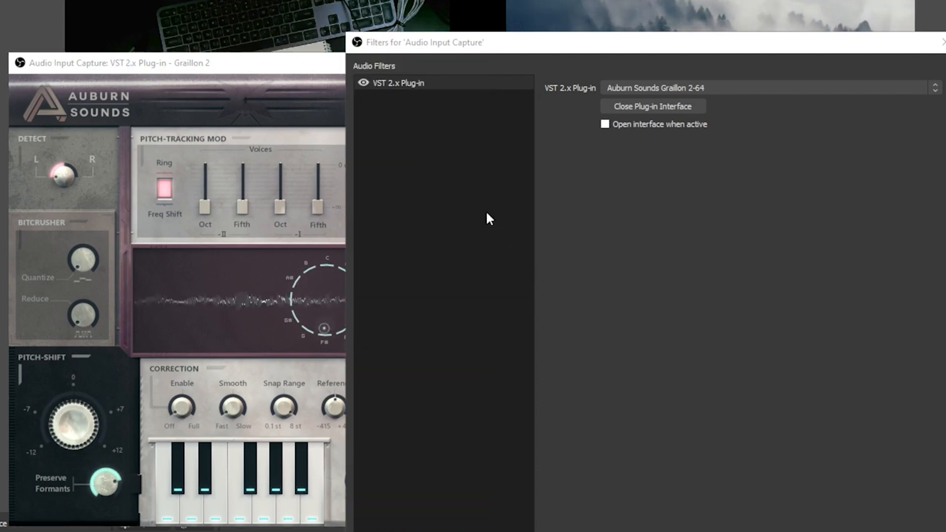
{"action": "left_click", "coordinate": [363, 83]}
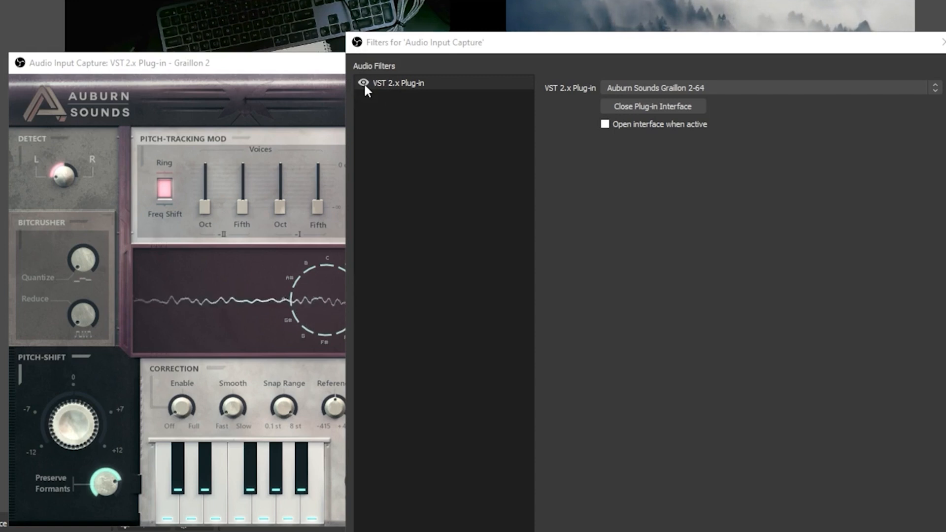
{"action": "left_click", "coordinate": [314, 69]}
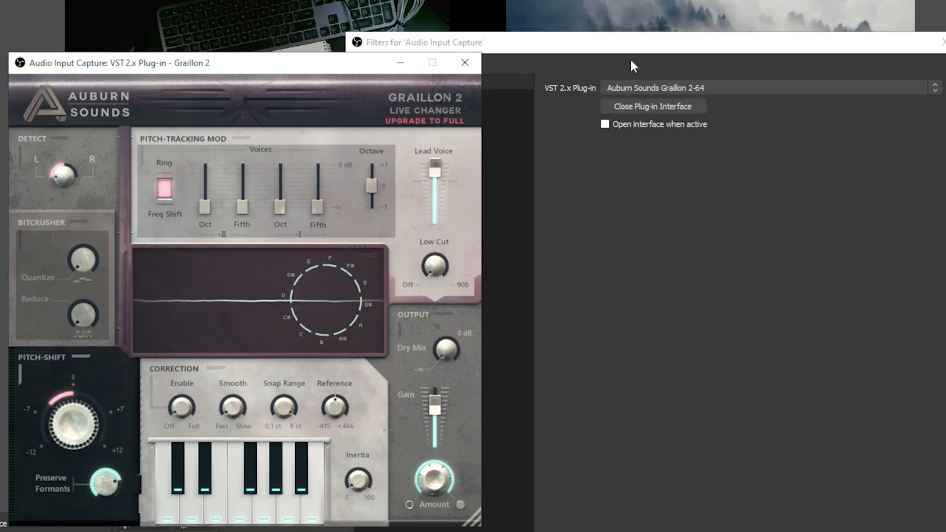
Rename the VST 2.x Plug-in filter of Audio Input Capture as VST Robot.
{"action": "left_click", "coordinate": [616, 49]}
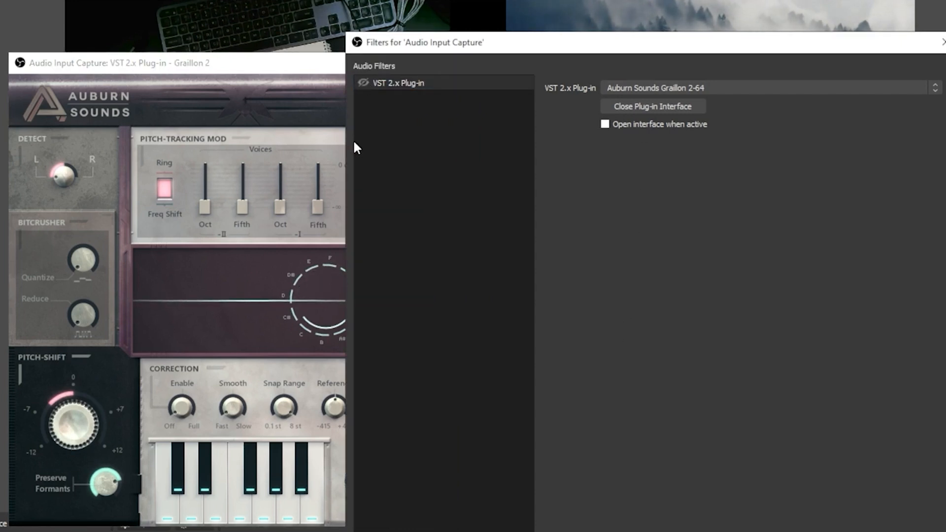
{"action": "right_click", "coordinate": [396, 83]}
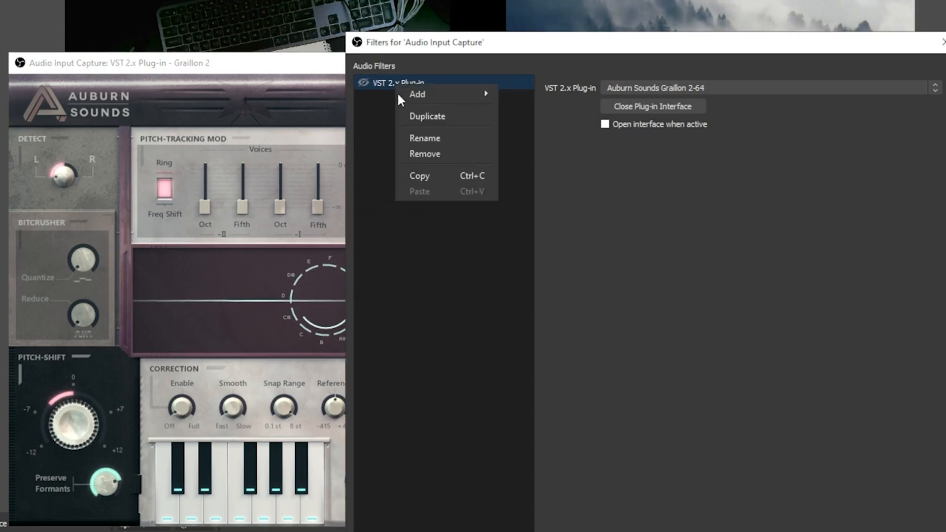
{"action": "left_click", "coordinate": [414, 139]}
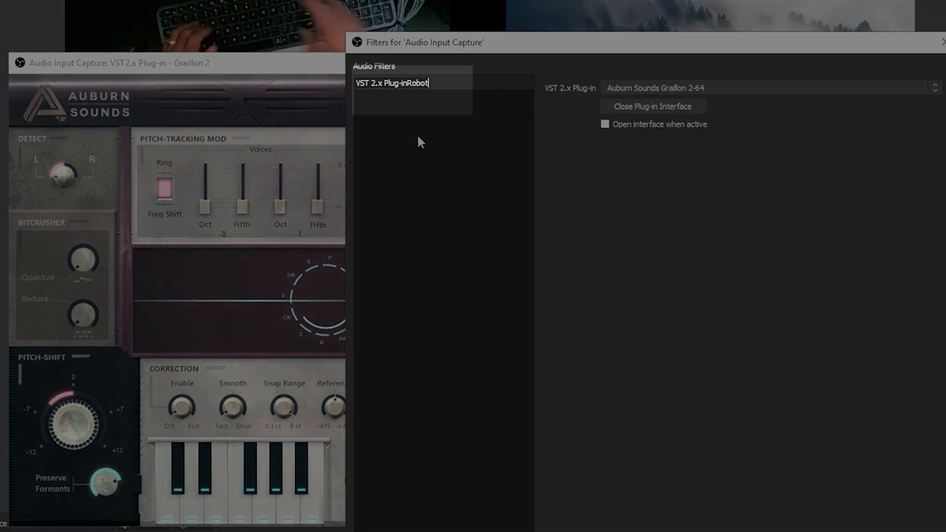
{"action": "type", "text": "VST Robot"}
{"action": "key", "text": "Return"}
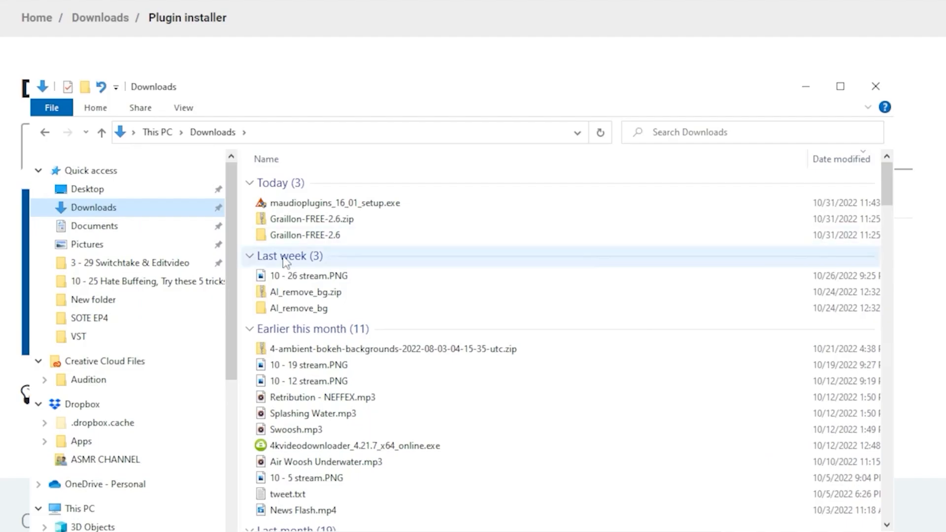
Launch maudioplugins_16_01_setup.exe from the Downloads folder and accept the MeldaProduction licence terms.
{"action": "left_click", "coordinate": [274, 205]}
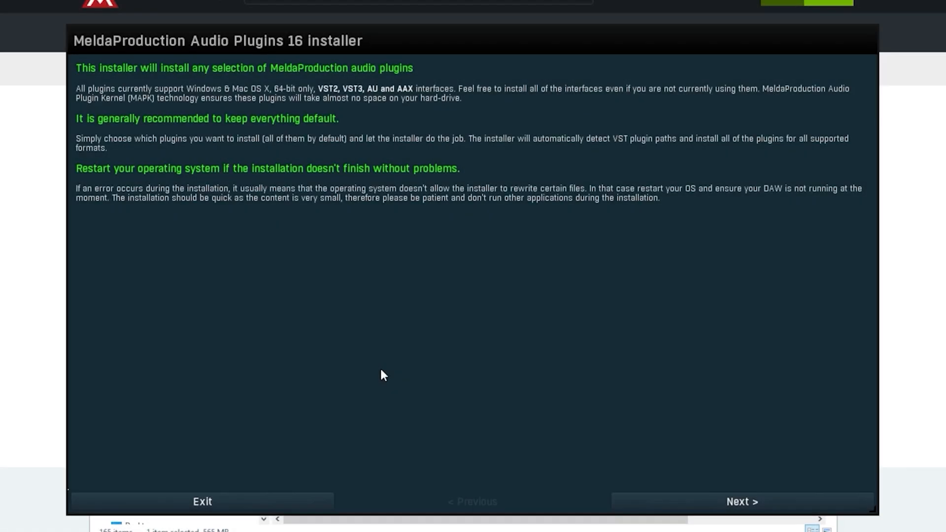
{"action": "left_click", "coordinate": [710, 503]}
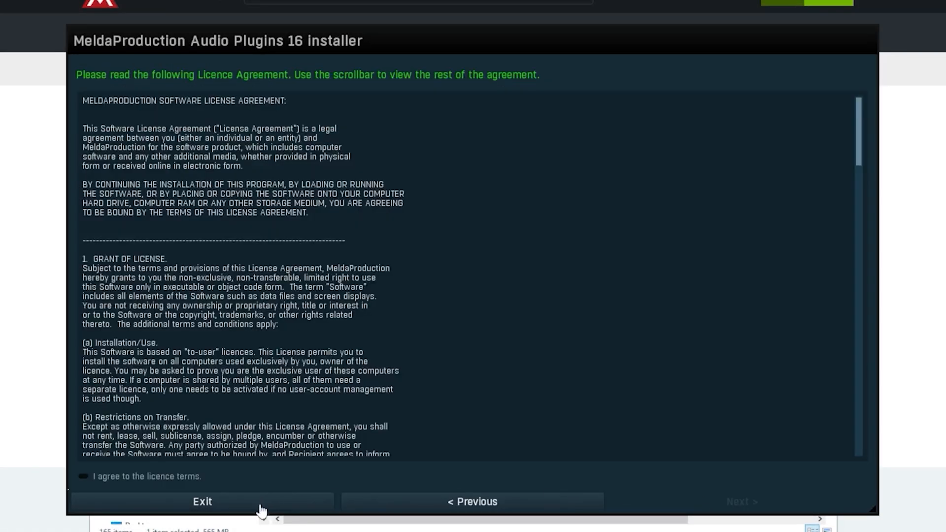
{"action": "left_click", "coordinate": [84, 477]}
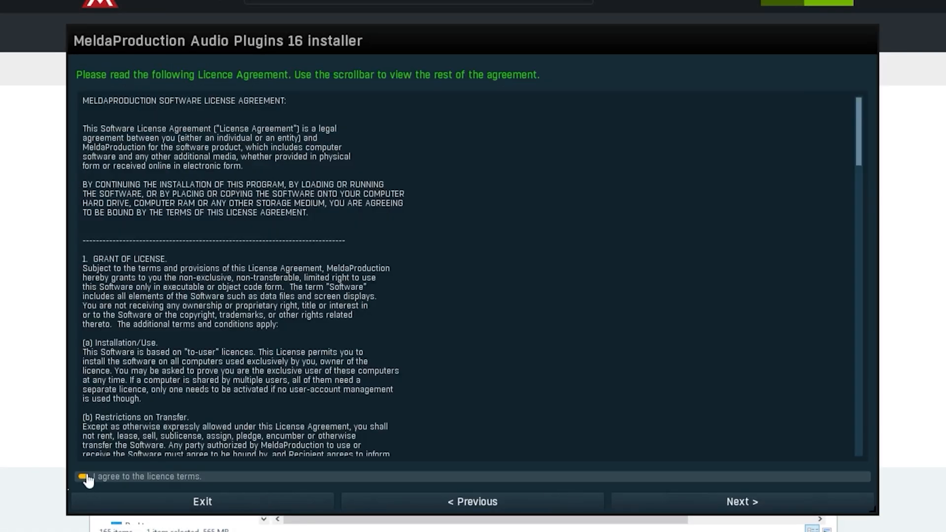
{"action": "left_click", "coordinate": [686, 510]}
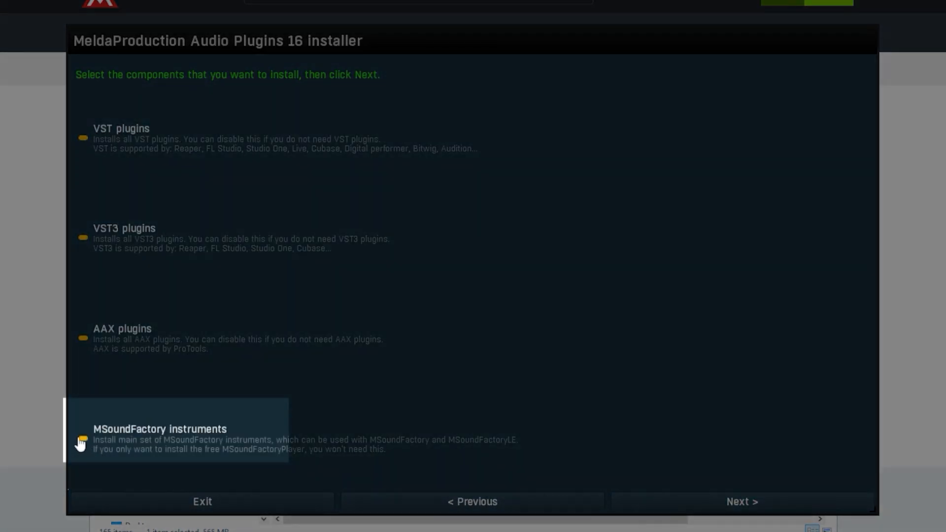
Exclude the MSoundFactory instruments from the installation and keep only the free effect MCharmVerb selected.
{"action": "left_click", "coordinate": [81, 439]}
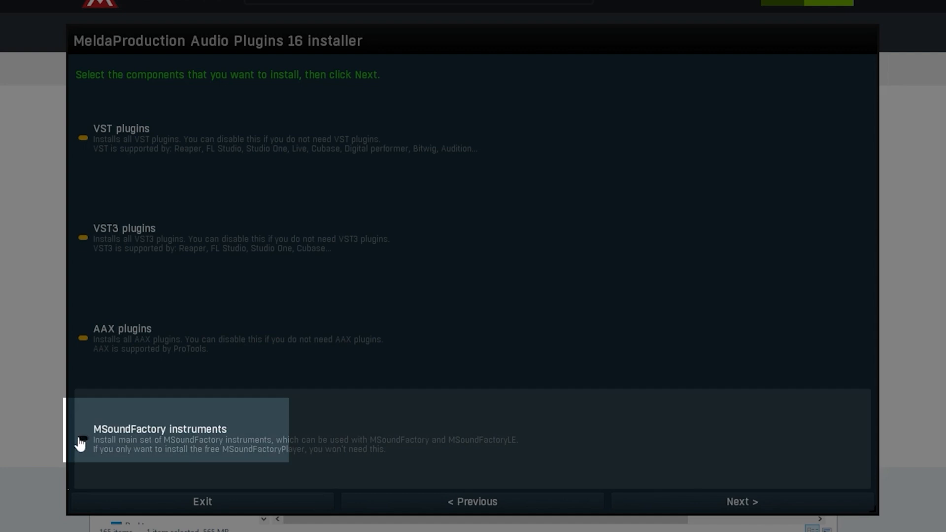
{"action": "left_click", "coordinate": [697, 504]}
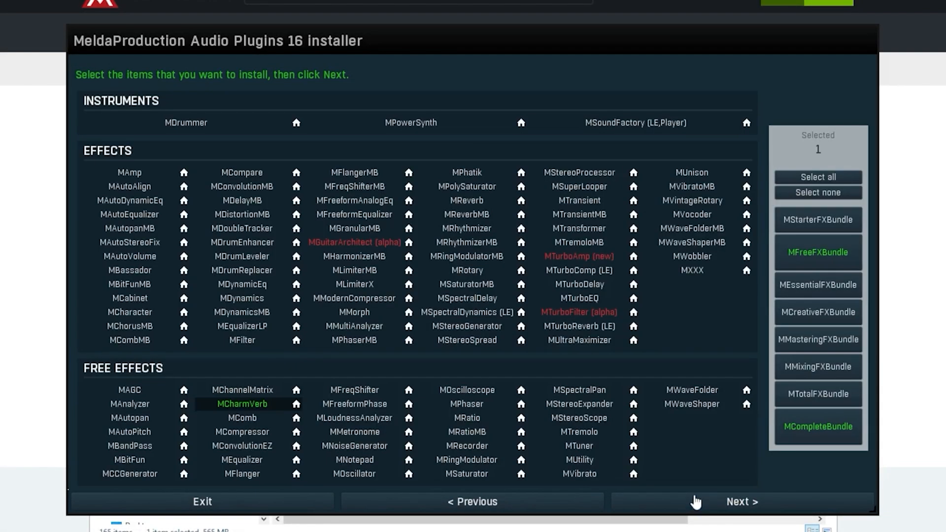
{"action": "left_click", "coordinate": [227, 409]}
{"action": "left_click", "coordinate": [228, 409]}
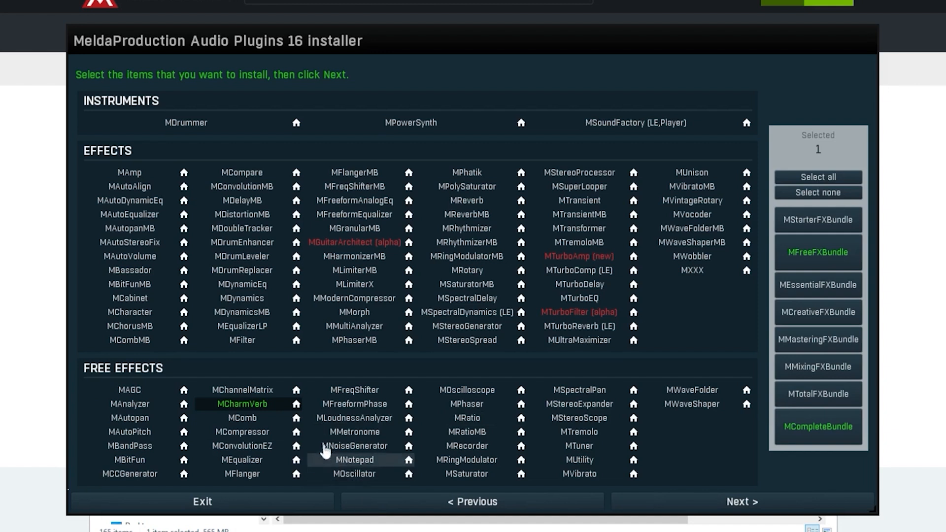
{"action": "left_click", "coordinate": [220, 407]}
{"action": "left_click", "coordinate": [220, 409]}
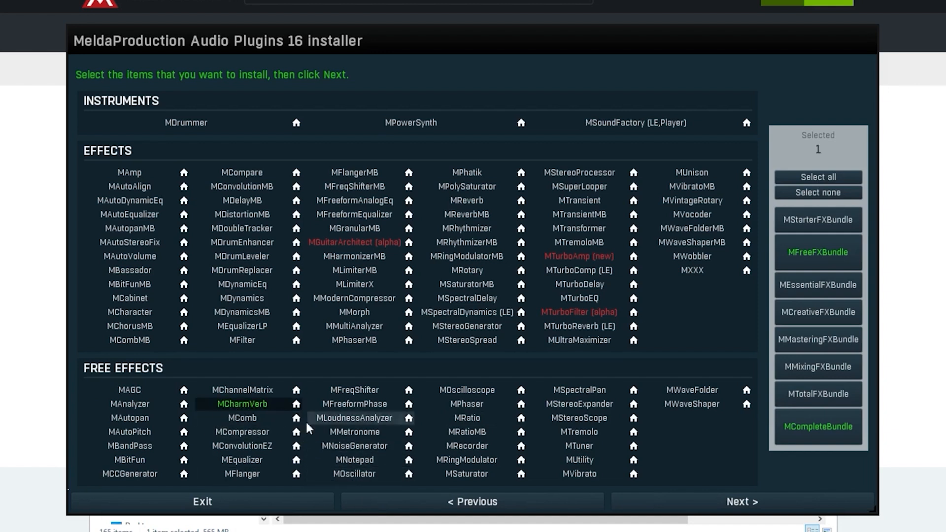
{"action": "left_click", "coordinate": [703, 505]}
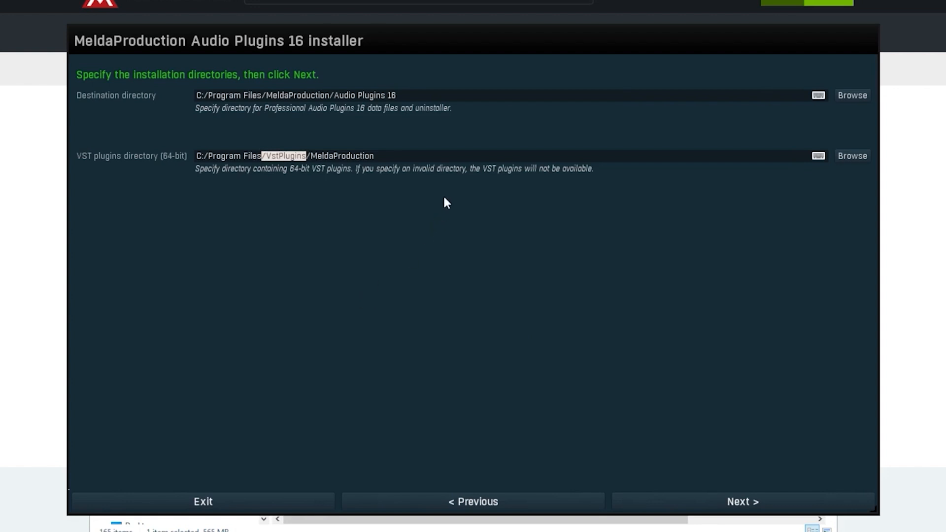
Install the plug-in with C:/Program Files/VstPlugins/MeldaProduction as the 64-bit VST directory, skipping the clean-up, and close the installer.
{"action": "left_click", "coordinate": [695, 505]}
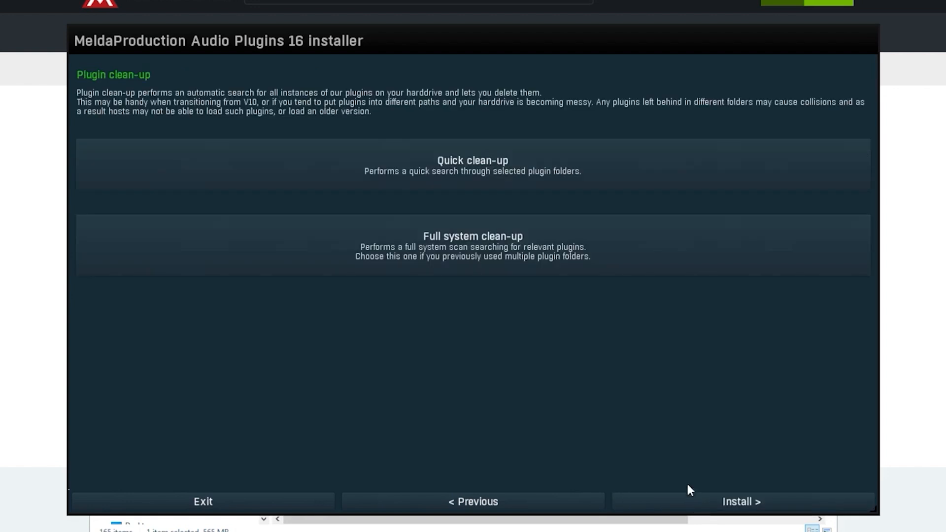
{"action": "left_click", "coordinate": [710, 505]}
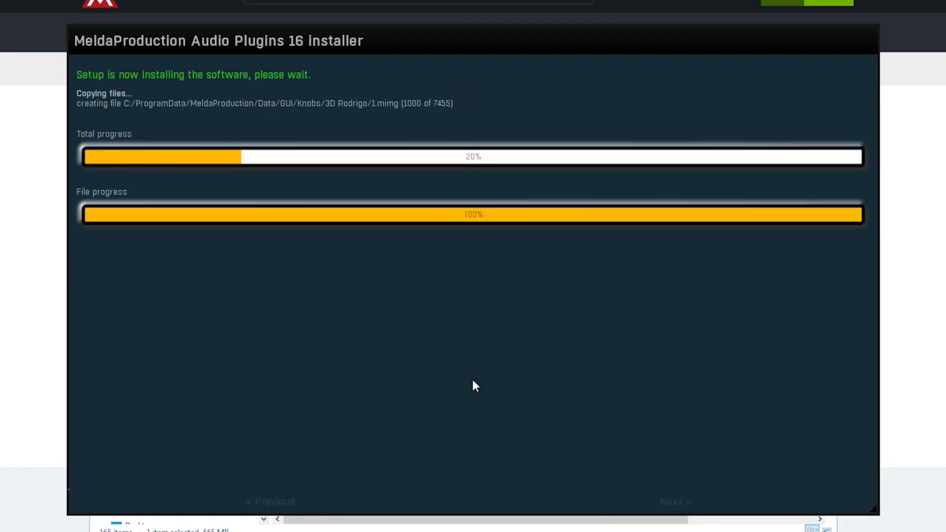
{"action": "left_click", "coordinate": [481, 499]}
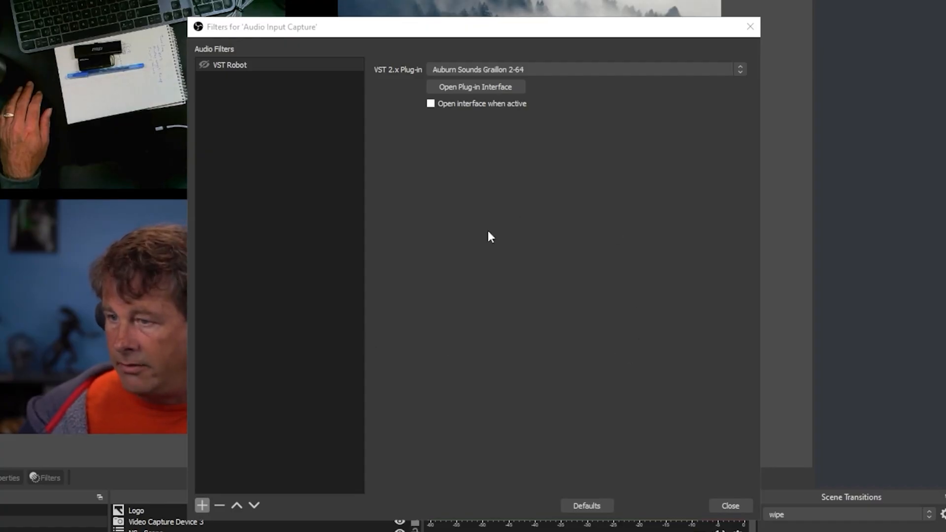
Add a VST 2.x Plug-in filter to Audio Input Capture and choose MCharmVerb as its plug-in.
{"action": "left_click", "coordinate": [202, 506]}
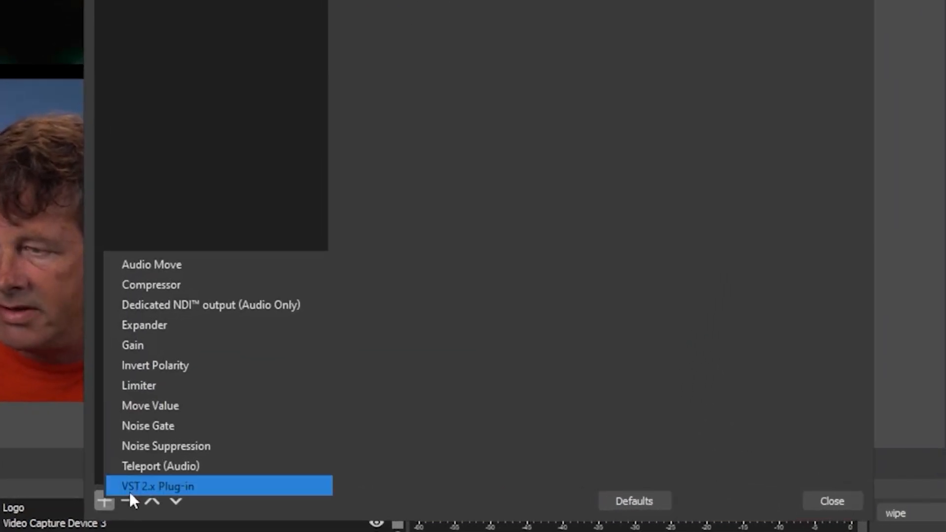
{"action": "left_click", "coordinate": [140, 486]}
{"action": "left_click", "coordinate": [443, 212]}
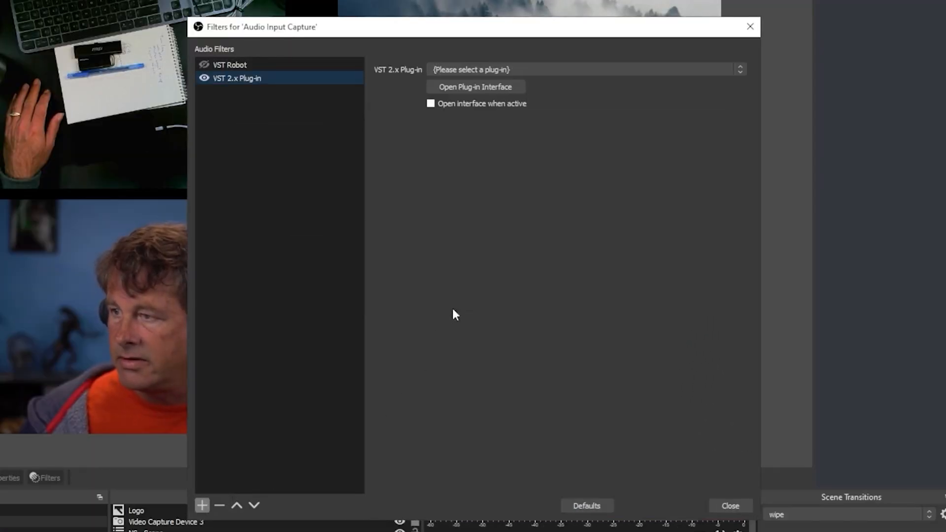
{"action": "left_click", "coordinate": [526, 69]}
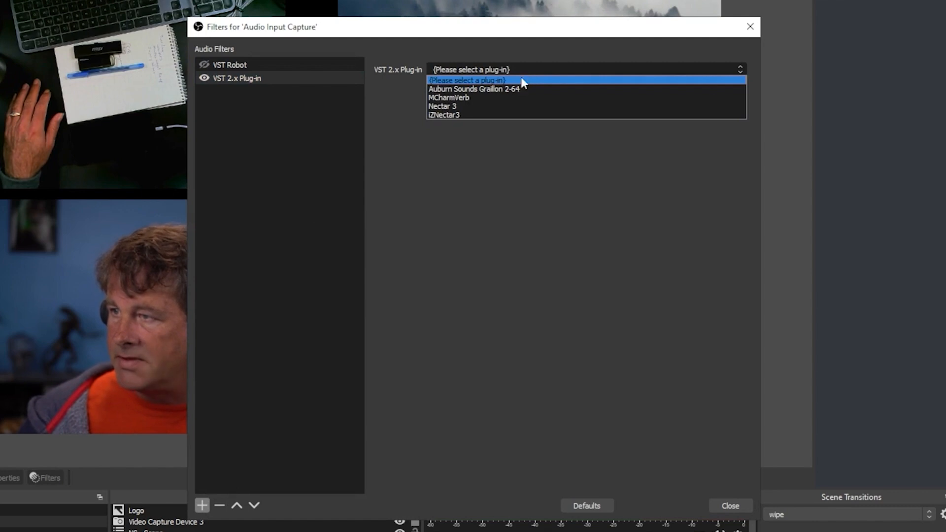
{"action": "left_click", "coordinate": [438, 98]}
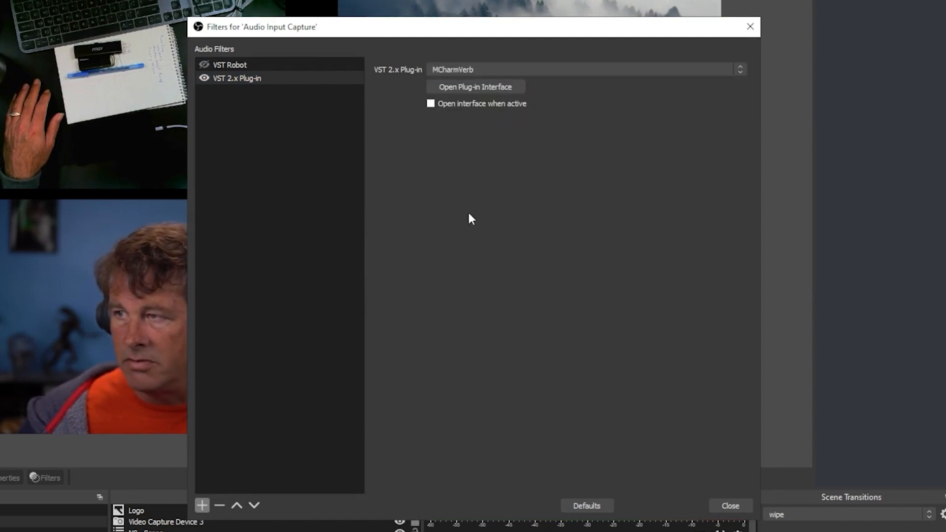
Open the MCharmVerb interface, move it clear of the filter list and open its preset browser.
{"action": "left_click", "coordinate": [483, 87]}
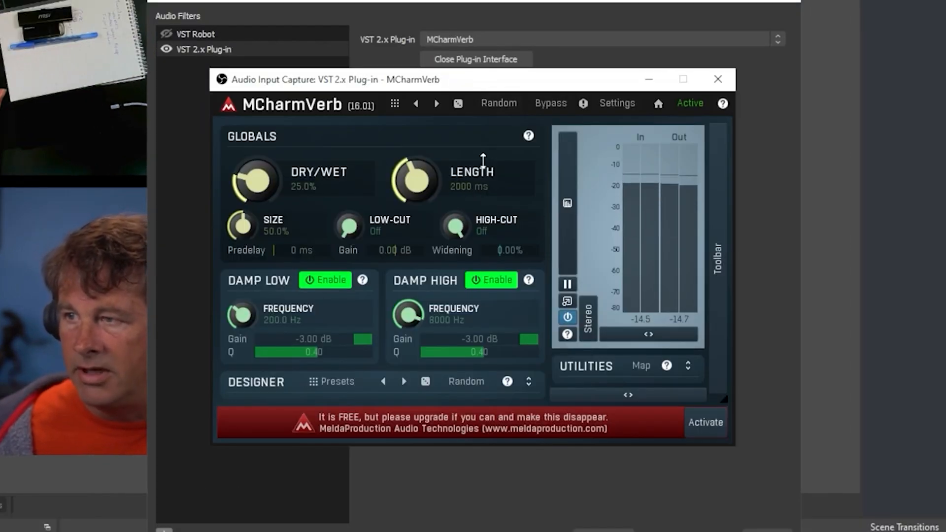
{"action": "left_click_drag", "start_coordinate": [492, 81], "coordinate": [82, 97]}
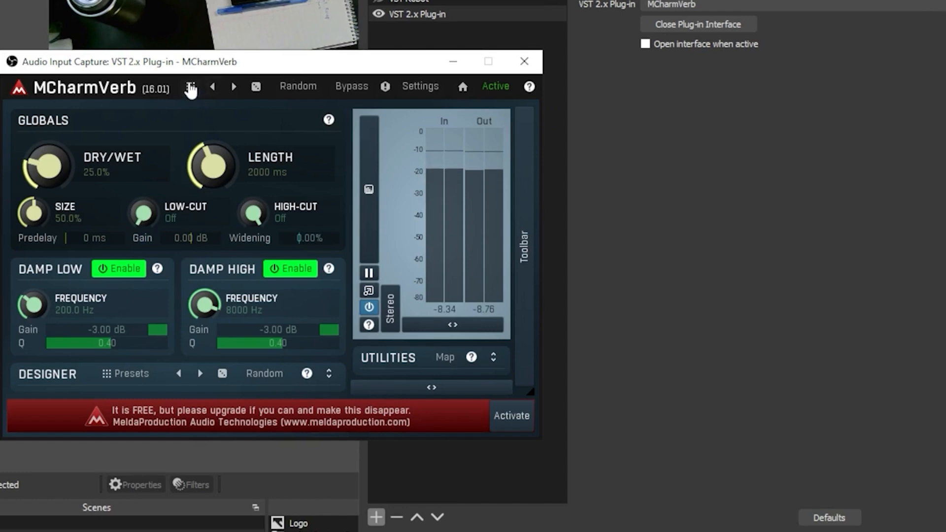
{"action": "left_click", "coordinate": [190, 89]}
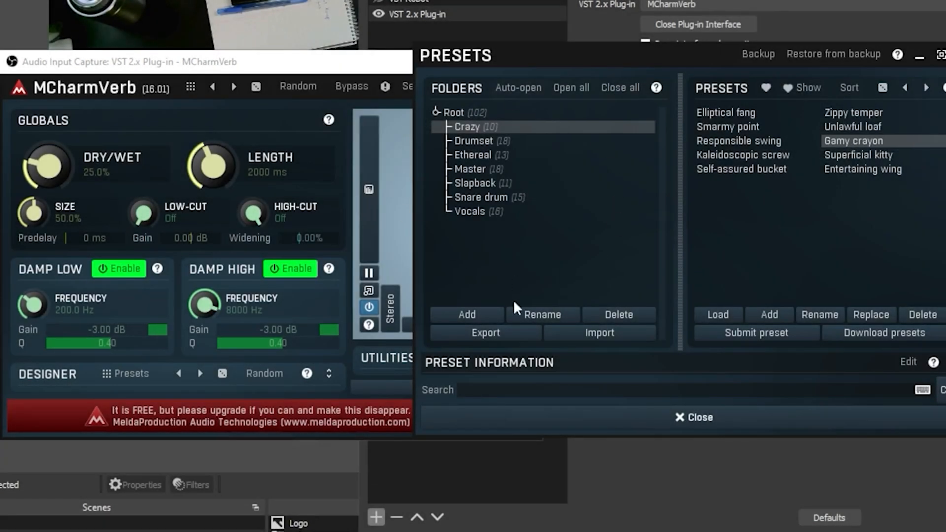
Audition the Ethereal presets Tiresome credit and Shiny meat and the Vocals presets Heartbreaking pet and Respectful relation.
{"action": "left_click", "coordinate": [473, 155]}
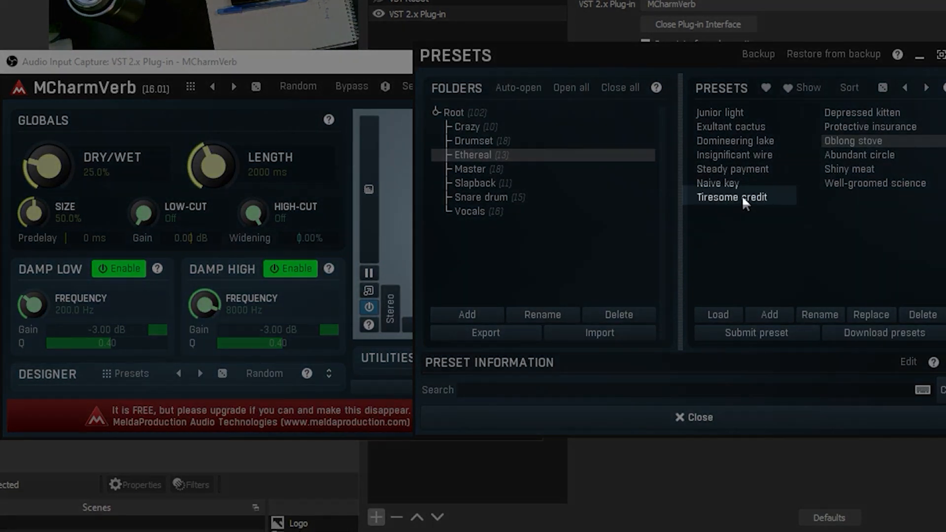
{"action": "left_click", "coordinate": [741, 196]}
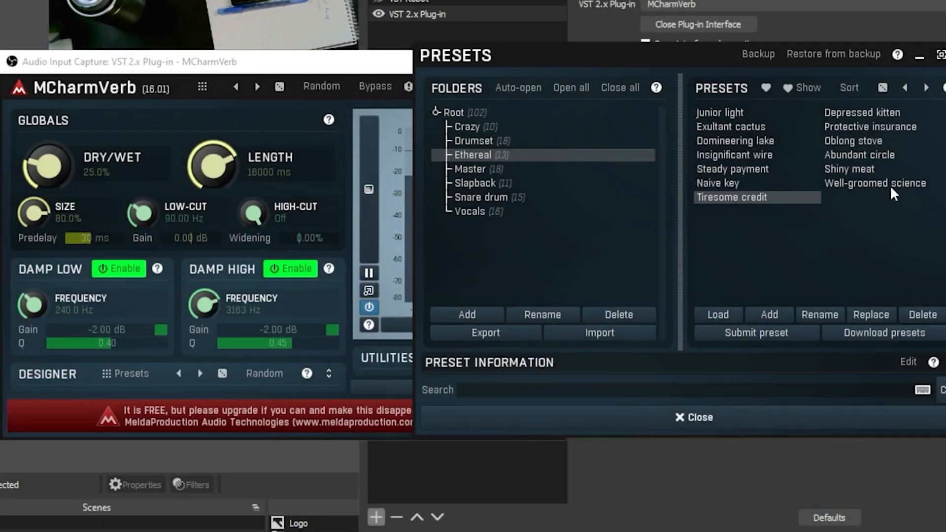
{"action": "left_click", "coordinate": [852, 170]}
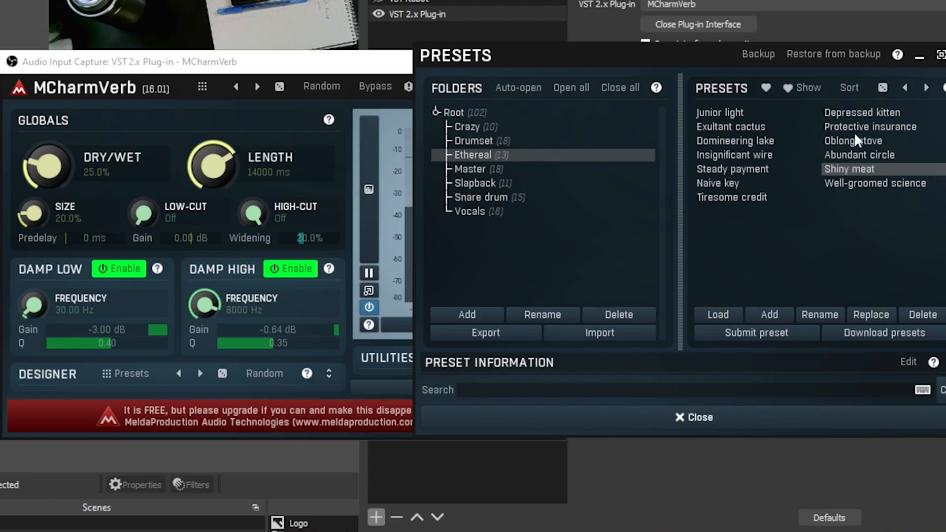
{"action": "left_click", "coordinate": [474, 212]}
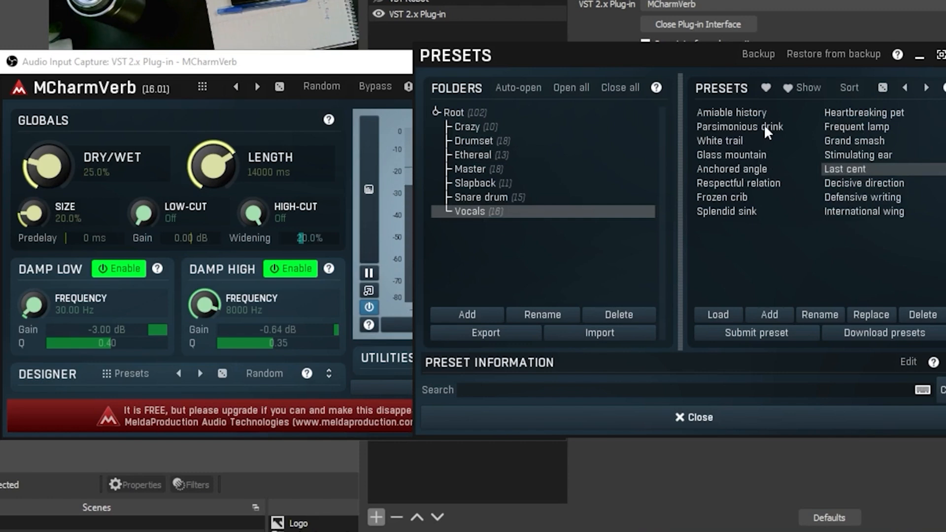
{"action": "left_click", "coordinate": [848, 112]}
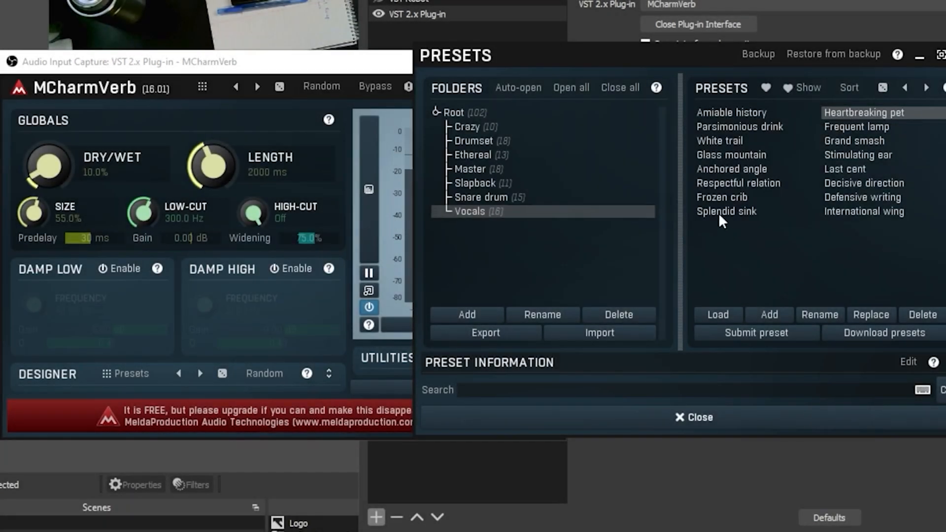
{"action": "left_click", "coordinate": [720, 183]}
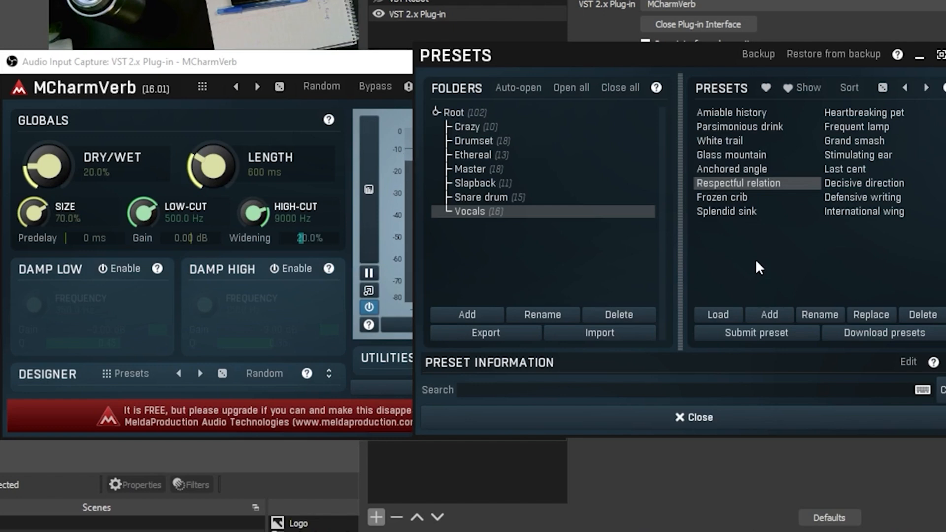
Audition the Crazy presets Unlawful loaf, Superficial kitty, Kaleidoscopic screw, Elliptical fang and Self-assured bucket.
{"action": "left_click", "coordinate": [454, 126]}
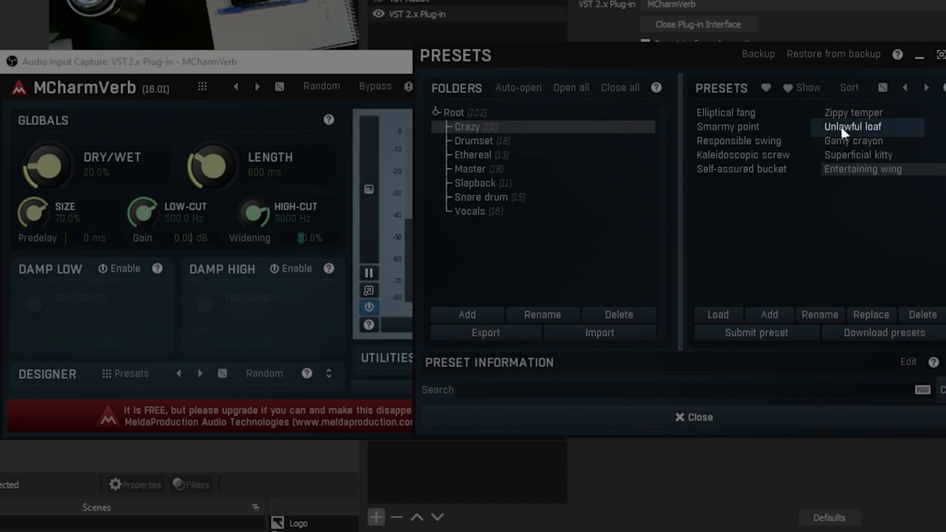
{"action": "left_click", "coordinate": [840, 126]}
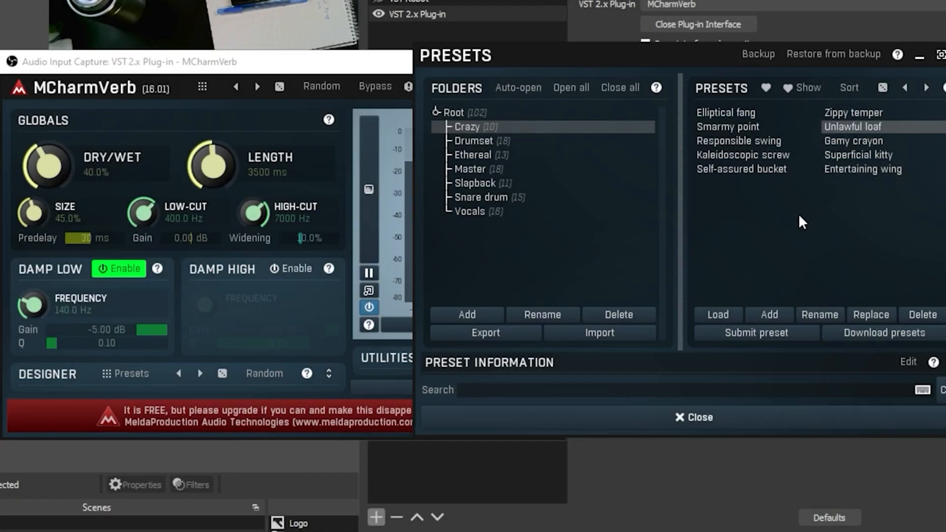
{"action": "left_click", "coordinate": [843, 156]}
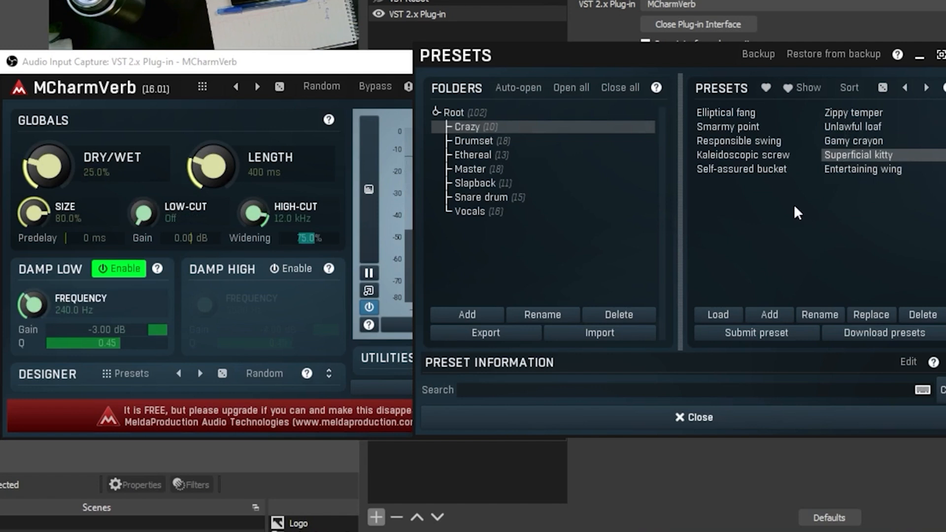
{"action": "left_click", "coordinate": [702, 155]}
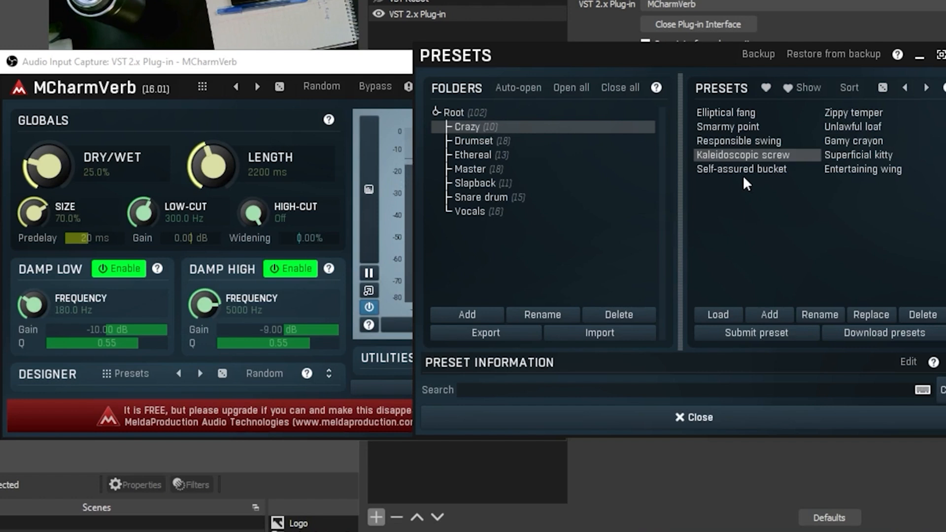
{"action": "left_click", "coordinate": [725, 111]}
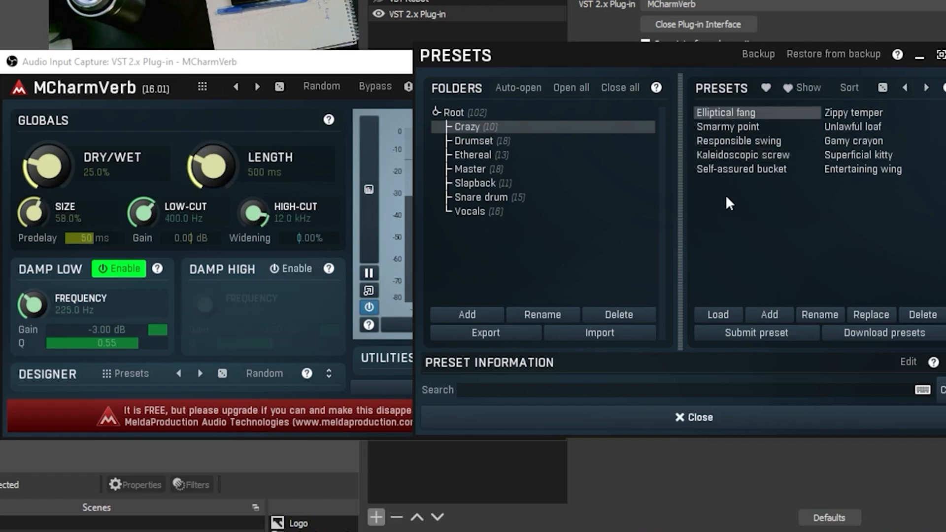
{"action": "left_click", "coordinate": [741, 169]}
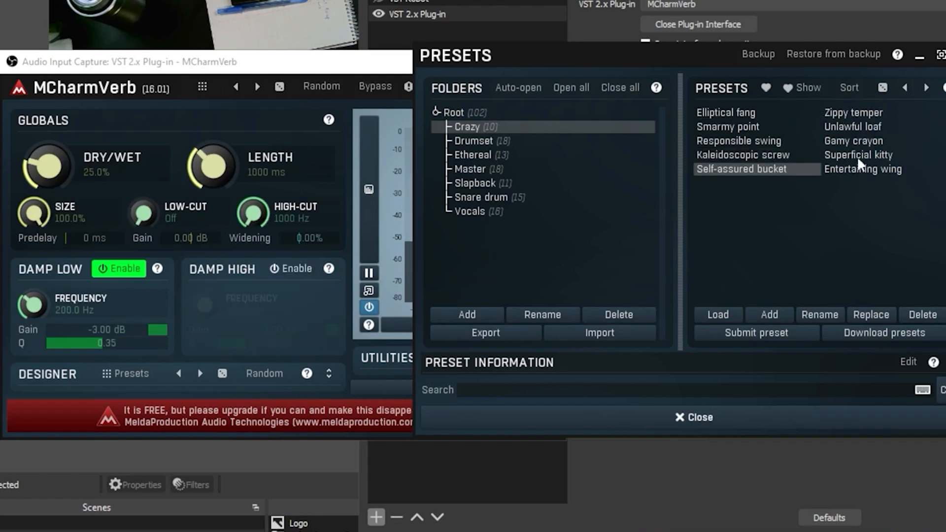
Load the Gamy crayon preset from the Crazy folder and close the preset browser.
{"action": "left_click", "coordinate": [852, 141]}
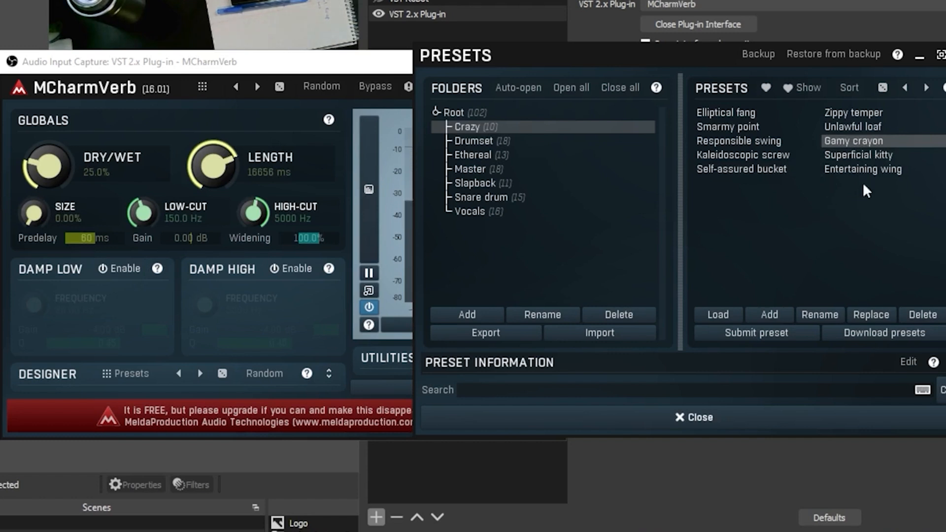
{"action": "left_click", "coordinate": [945, 55]}
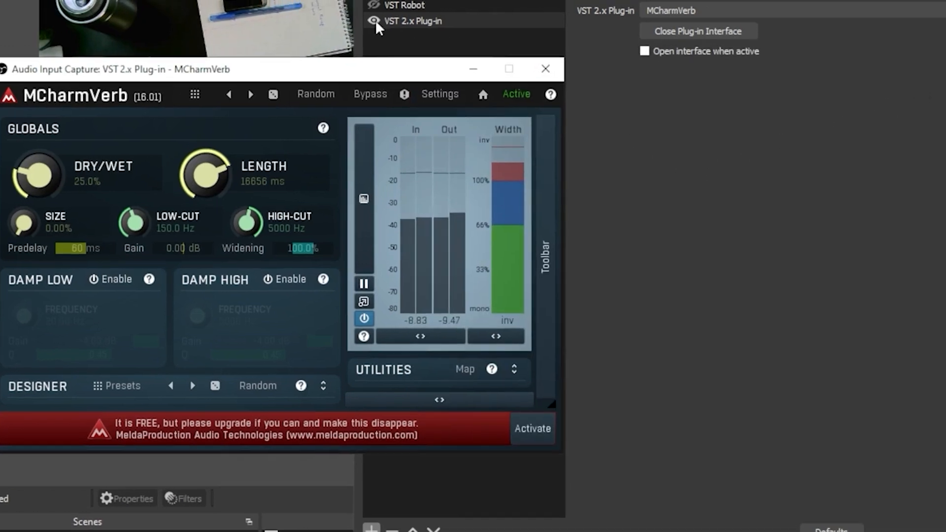
Disable the VST 2.x Plug-in filter that holds MCharmVerb and rename it VST Echo.
{"action": "left_click", "coordinate": [373, 21]}
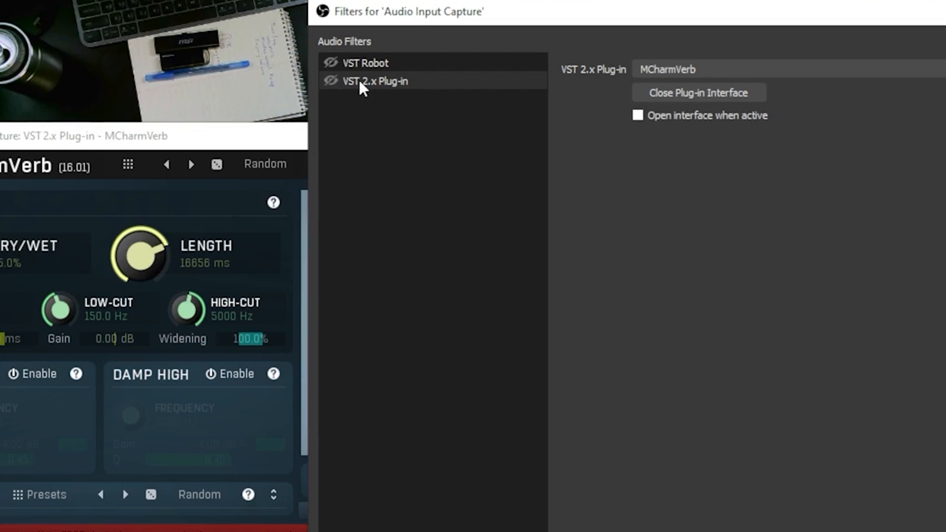
{"action": "right_click", "coordinate": [360, 82]}
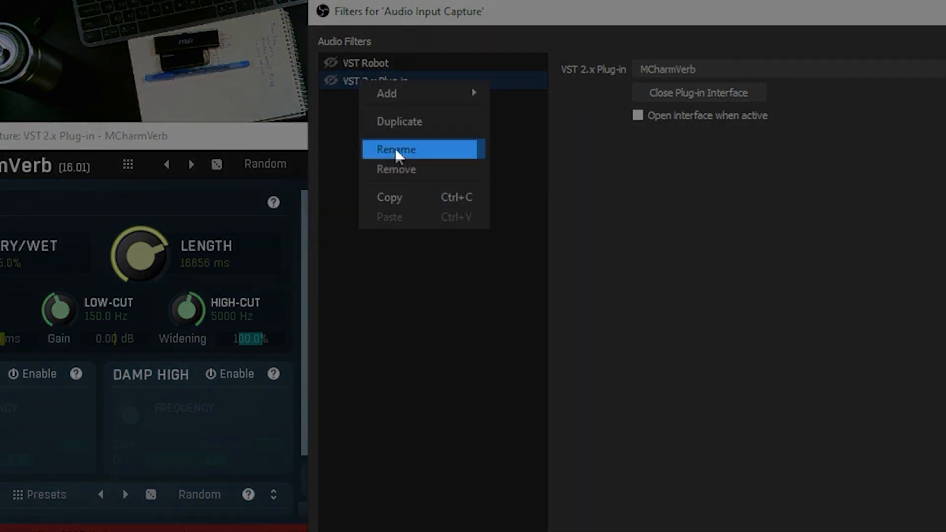
{"action": "left_click", "coordinate": [396, 149]}
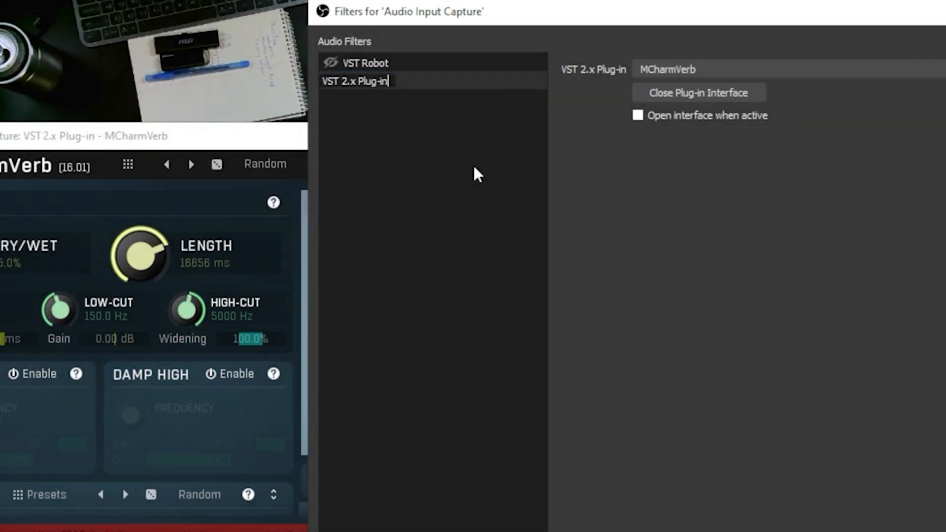
{"action": "key", "text": "BackSpace"}
{"action": "key", "text": "BackSpace"}
{"action": "key", "text": "BackSpace"}
{"action": "key", "text": "BackSpace"}
{"action": "key", "text": "BackSpace"}
{"action": "key", "text": "BackSpace"}
{"action": "key", "text": "BackSpace"}
{"action": "key", "text": "BackSpace"}
{"action": "key", "text": "BackSpace"}
{"action": "key", "text": "BackSpace"}
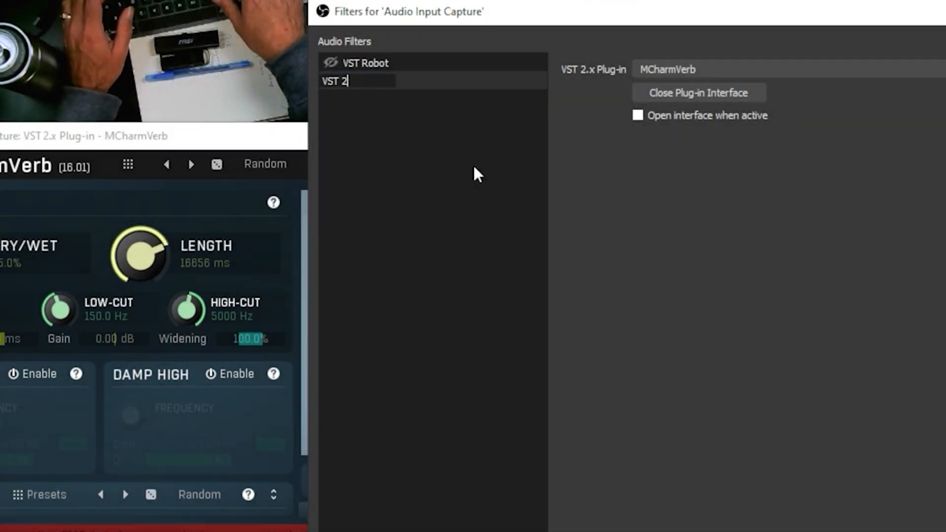
{"action": "type", "text": "Echo"}
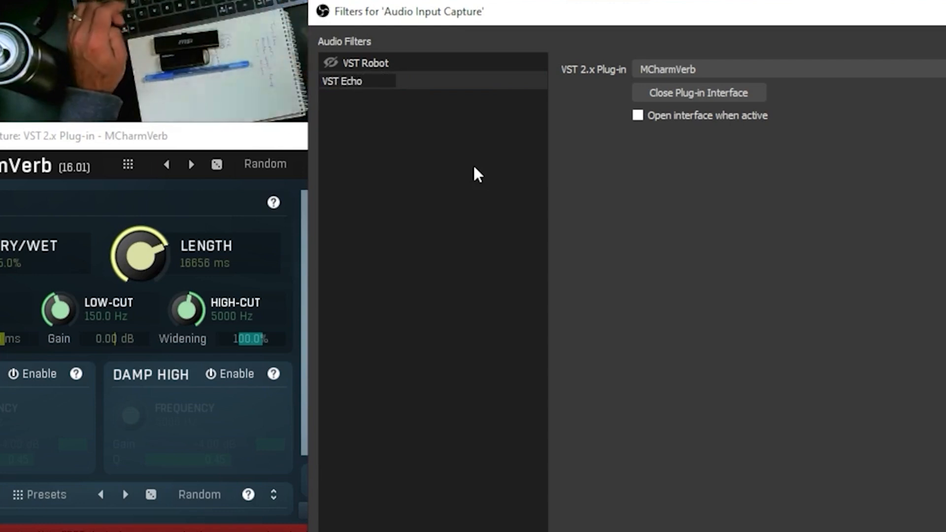
{"action": "key", "text": "Return"}
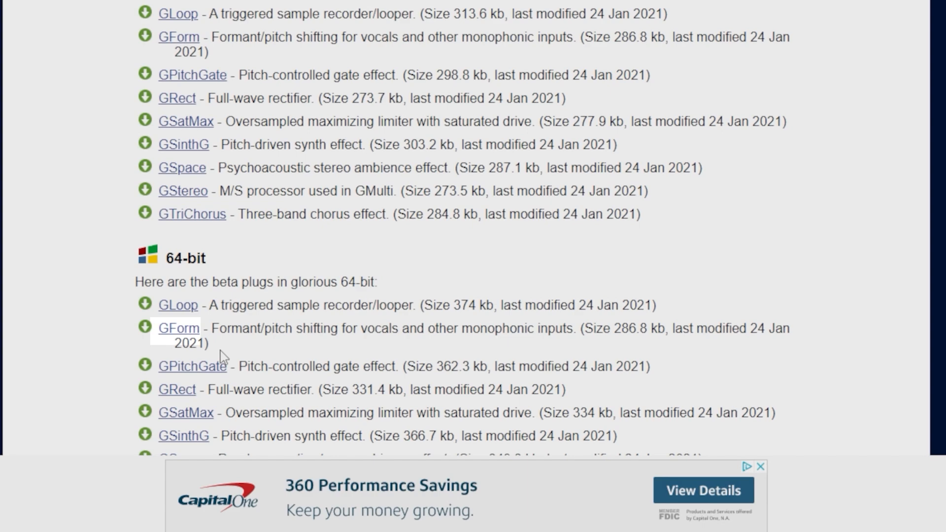
Download the 64-bit GForm plug-in and extract GFormWin64.zip in the Downloads folder.
{"action": "left_click", "coordinate": [174, 336]}
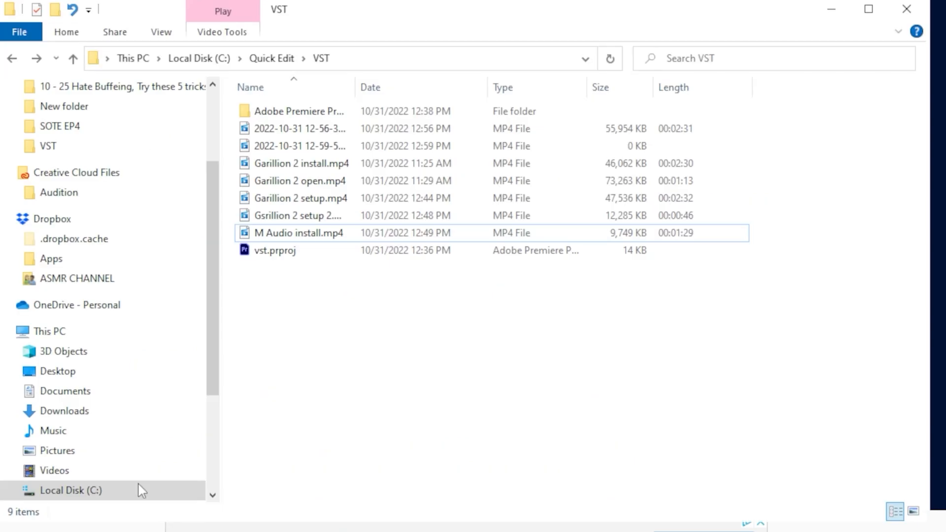
{"action": "scroll", "coordinate": [63, 163], "scroll_direction": "up", "scroll_amount": 1}
{"action": "scroll", "coordinate": [63, 162], "scroll_direction": "up", "scroll_amount": 1}
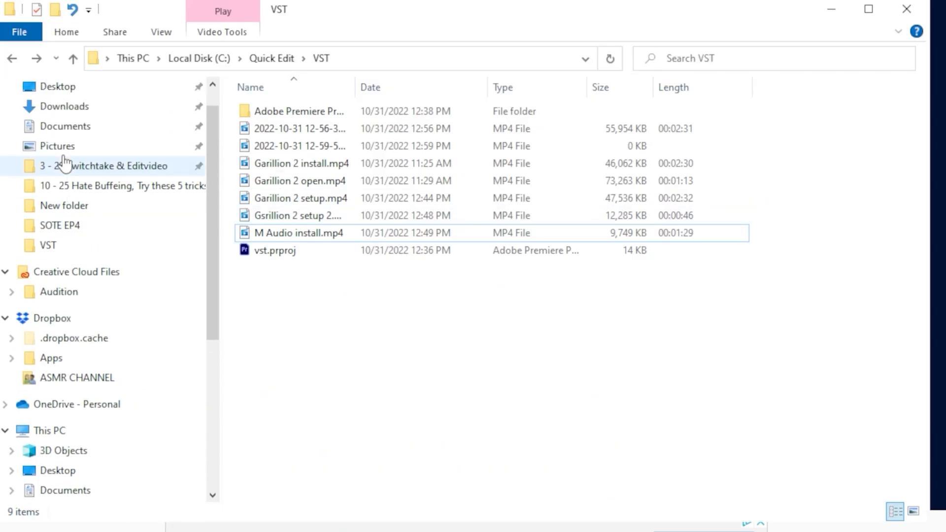
{"action": "left_click", "coordinate": [69, 109]}
{"action": "right_click", "coordinate": [296, 141]}
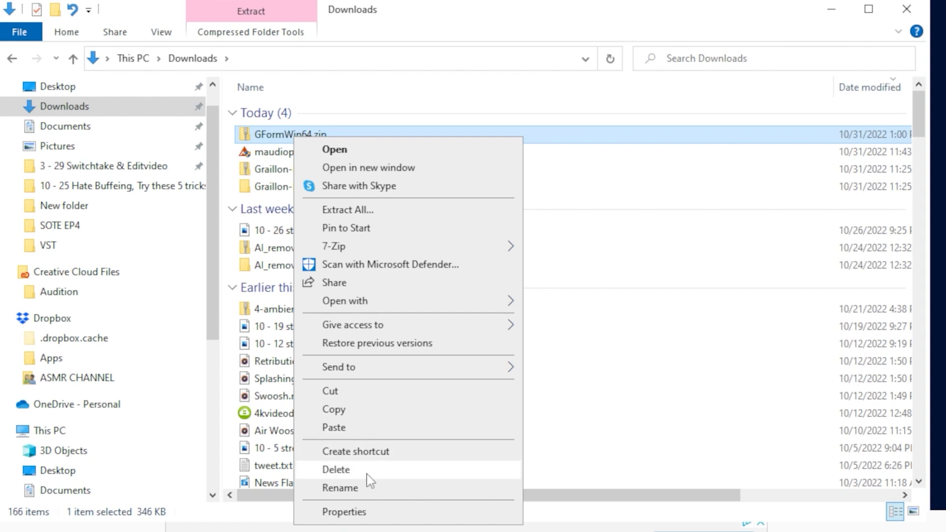
{"action": "left_click", "coordinate": [429, 209]}
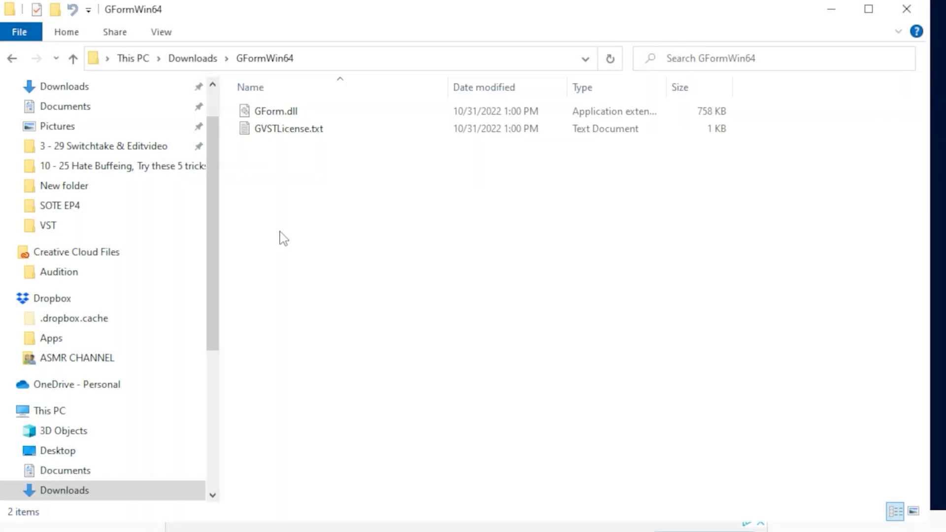
Read the licence terms in GVSTLicense.txt and close the file.
{"action": "left_click", "coordinate": [259, 132]}
{"action": "double_click", "coordinate": [260, 132]}
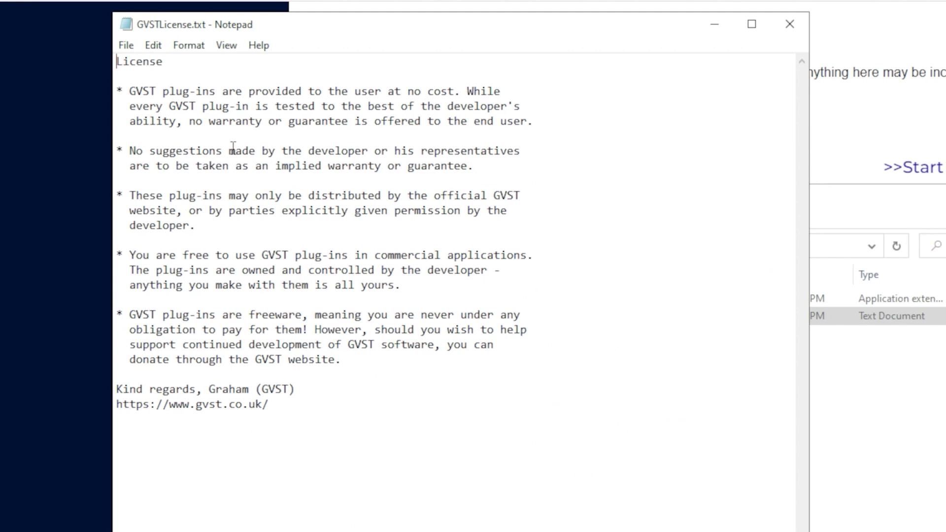
{"action": "left_click", "coordinate": [789, 24]}
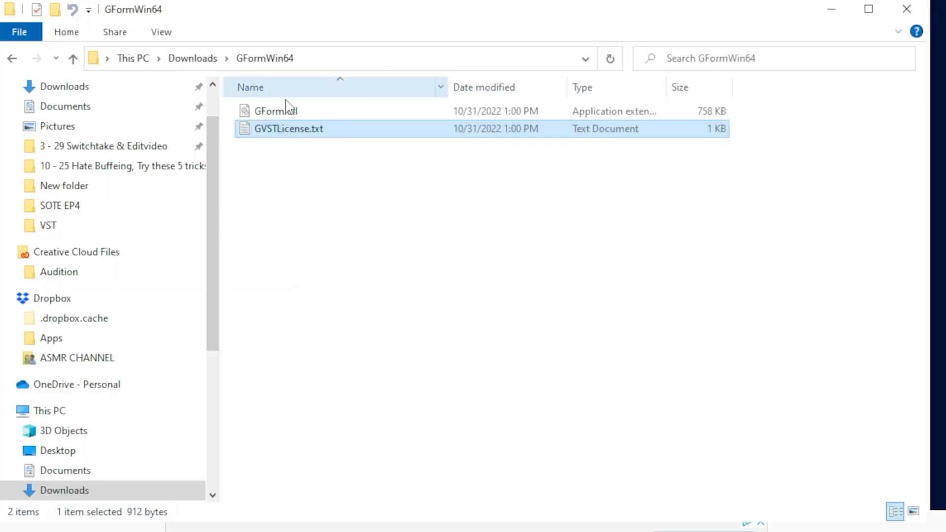
Copy GForm.dll from the GFormWin64 folder and check the Windows VST search directories on the OBS help page.
{"action": "right_click", "coordinate": [272, 111]}
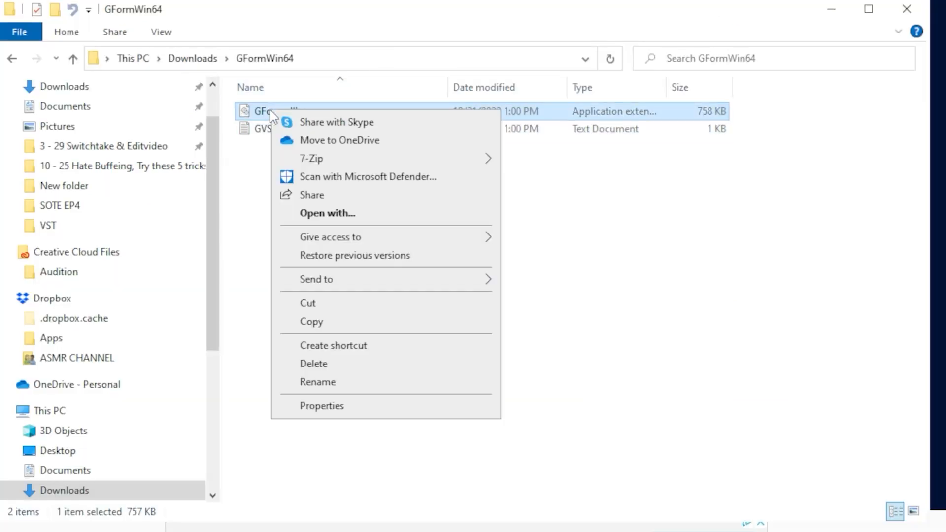
{"action": "left_click", "coordinate": [318, 323]}
{"action": "left_click_drag", "start_coordinate": [211, 269], "coordinate": [209, 343]}
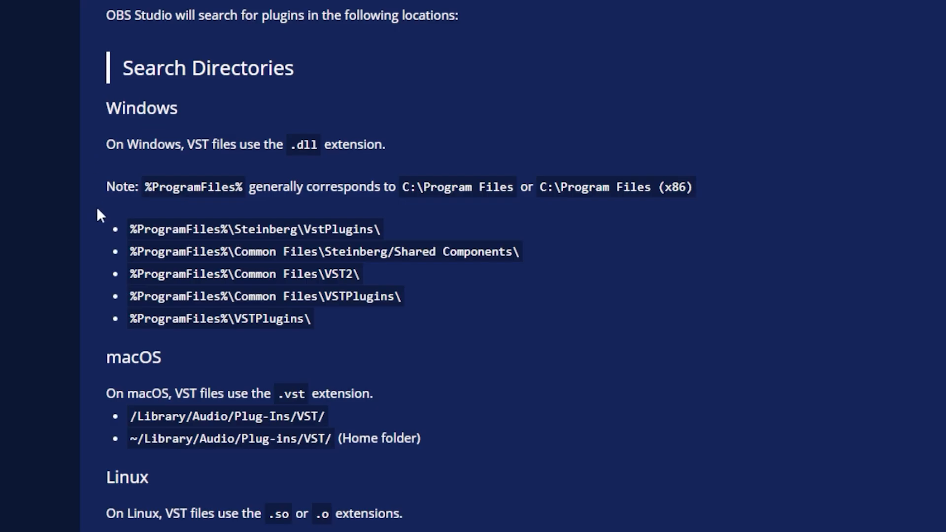
{"action": "left_click_drag", "start_coordinate": [99, 212], "coordinate": [448, 340]}
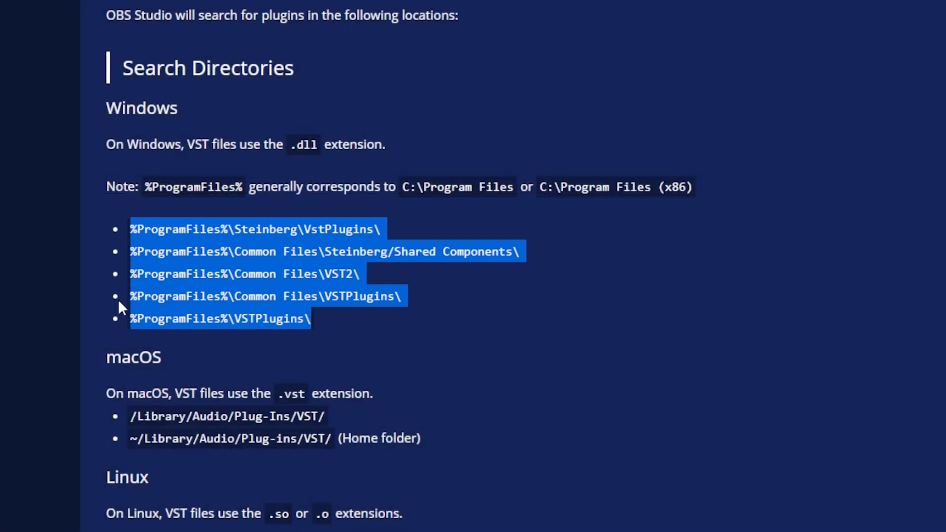
{"action": "key", "text": "alt+Tab"}
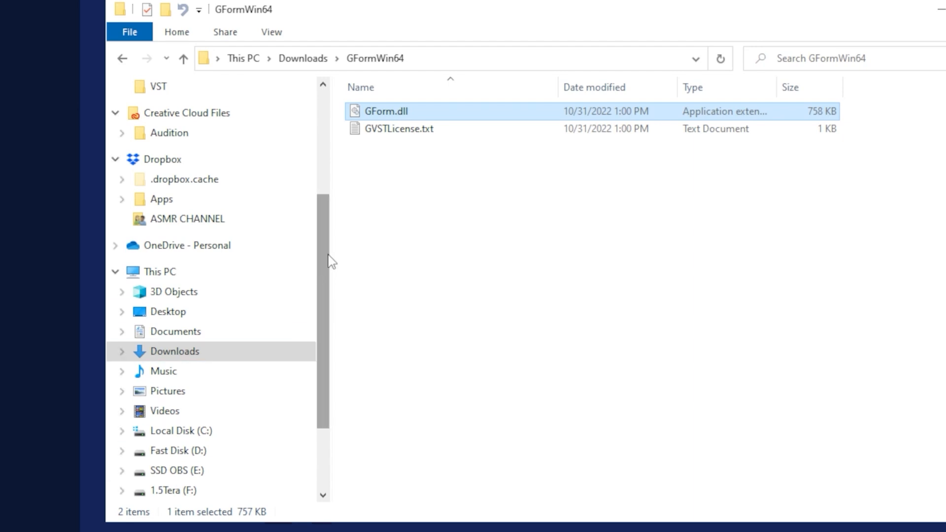
Paste GForm.dll into the VSTPlugins folder under Program Files on the C: drive.
{"action": "left_click_drag", "start_coordinate": [325, 242], "coordinate": [321, 279]}
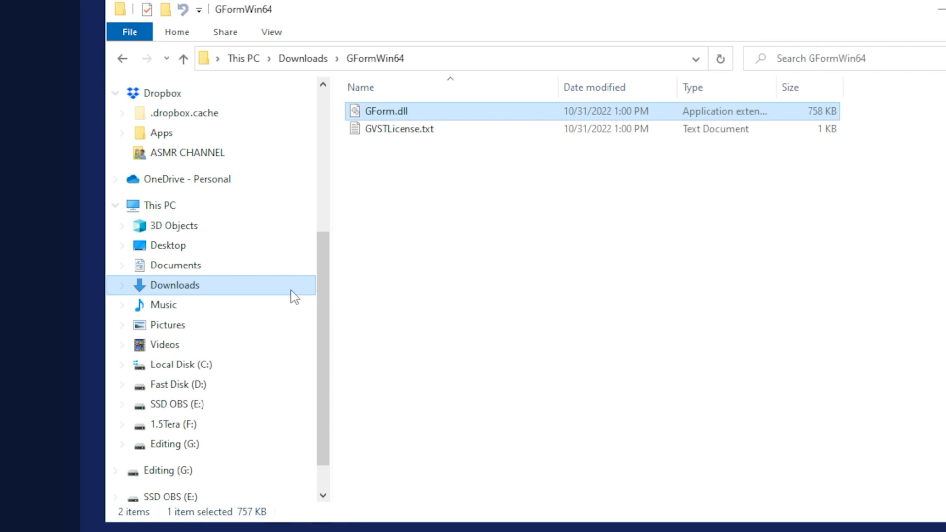
{"action": "left_click", "coordinate": [167, 365]}
{"action": "double_click", "coordinate": [405, 199]}
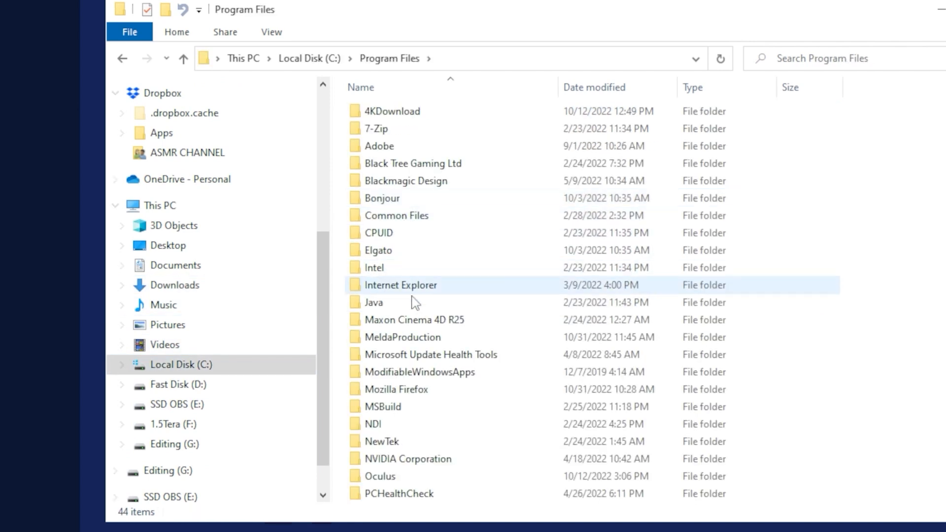
{"action": "scroll", "coordinate": [434, 387], "scroll_direction": "down", "scroll_amount": 7}
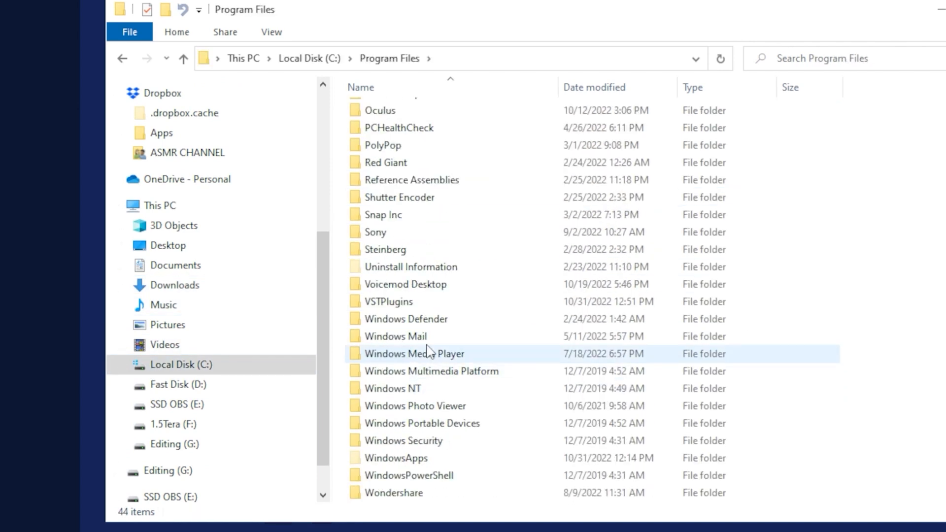
{"action": "double_click", "coordinate": [403, 302]}
{"action": "right_click", "coordinate": [427, 327]}
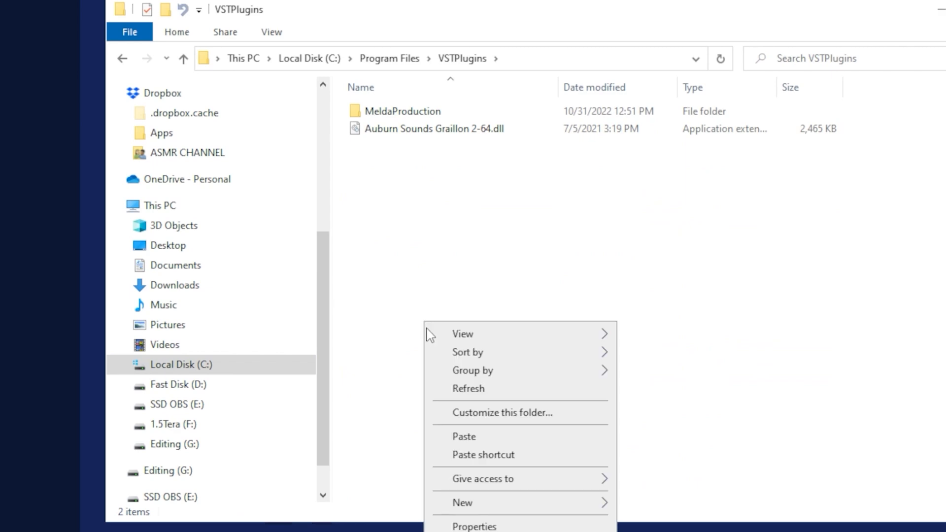
{"action": "left_click", "coordinate": [461, 433]}
{"action": "left_click", "coordinate": [538, 83]}
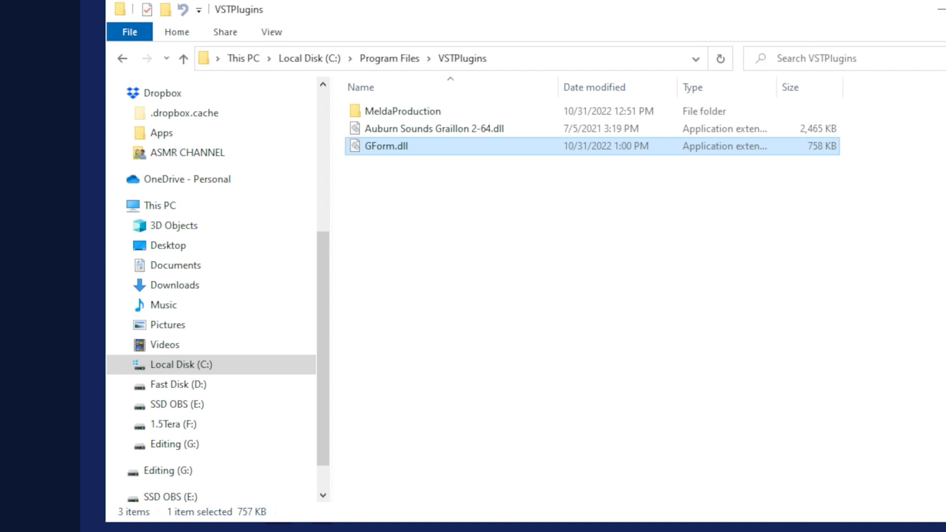
Switch to OBS and add a VST 2.x Plug-in filter using GForm to Audio Input Capture.
{"action": "left_click", "coordinate": [217, 531]}
{"action": "left_click", "coordinate": [222, 527]}
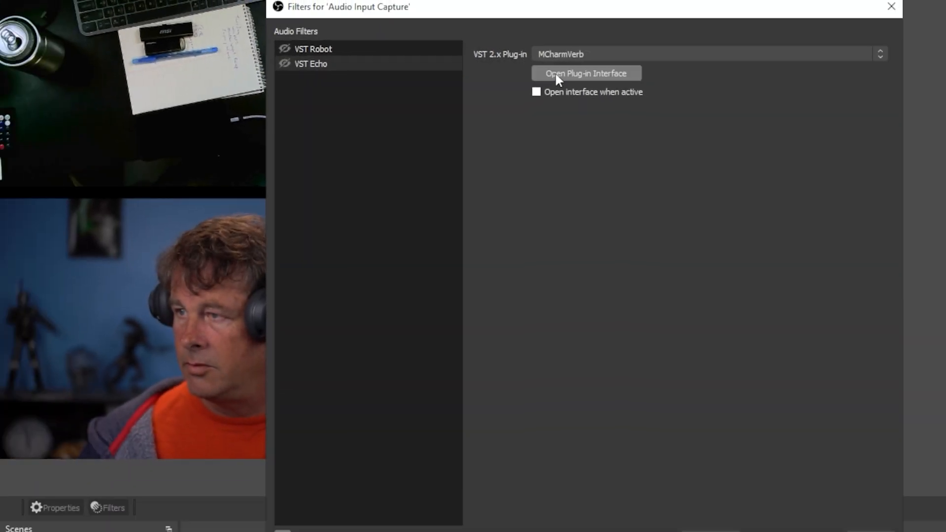
{"action": "left_click", "coordinate": [559, 105]}
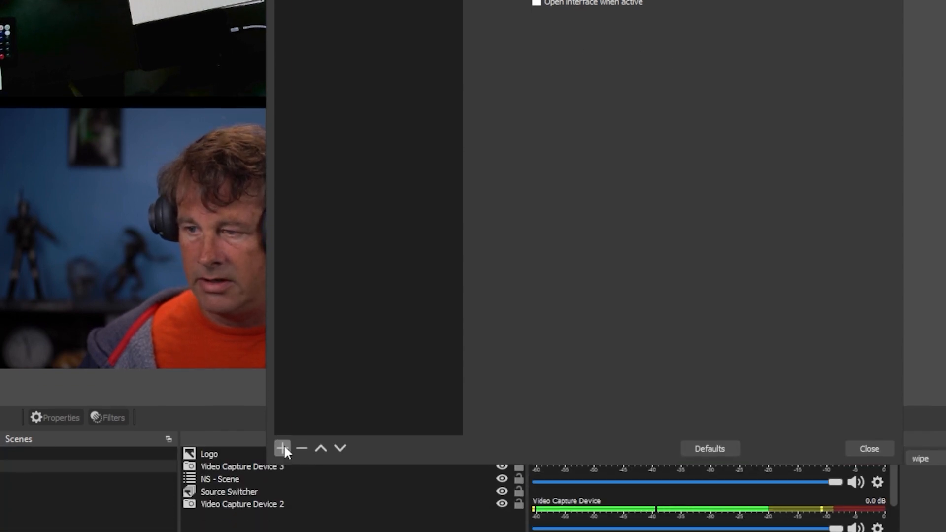
{"action": "left_click", "coordinate": [283, 449]}
{"action": "left_click", "coordinate": [335, 424]}
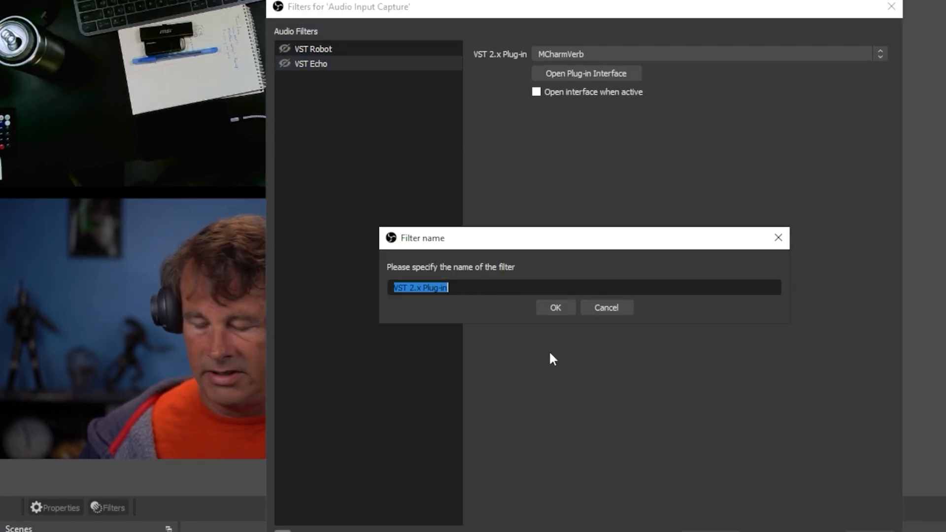
{"action": "left_click", "coordinate": [555, 308]}
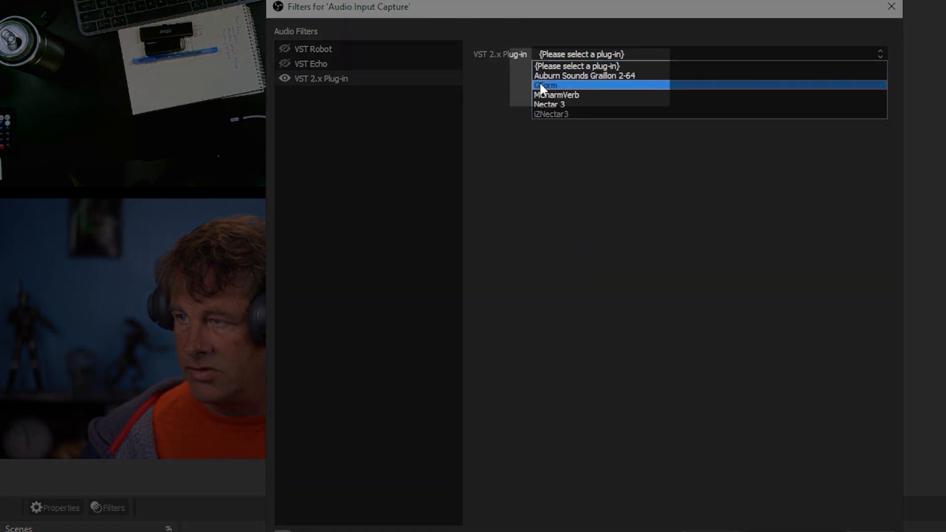
{"action": "left_click", "coordinate": [542, 85]}
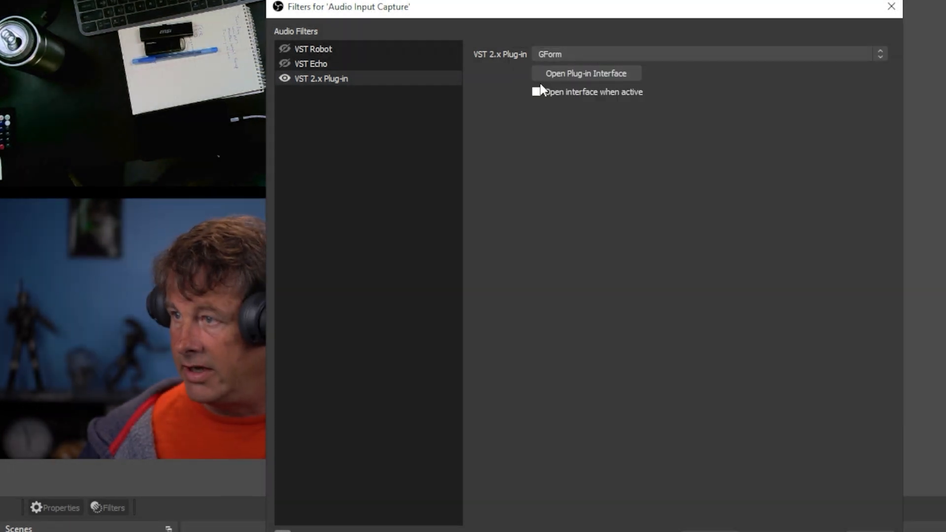
Open the GForm interface and set its input pitch detection to 30 Hz minimum and 2000 Hz maximum frequency.
{"action": "left_click", "coordinate": [601, 73]}
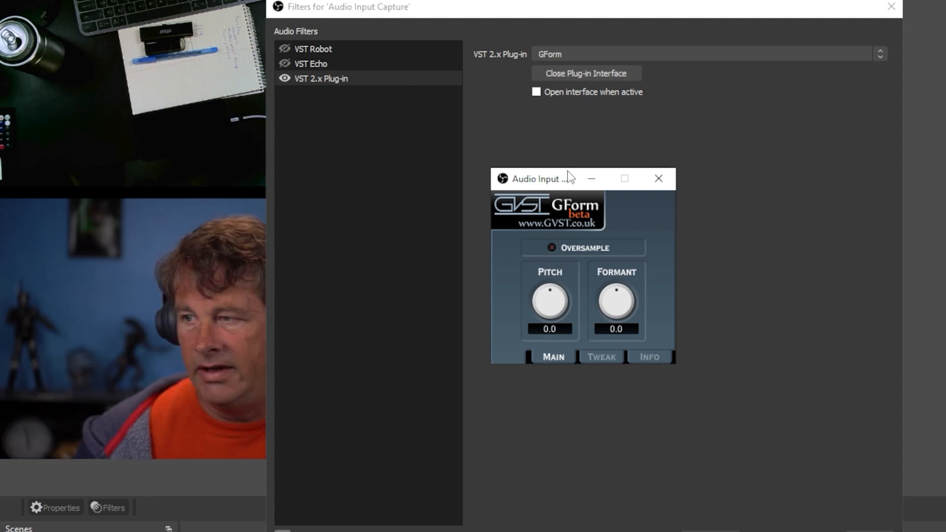
{"action": "left_click", "coordinate": [600, 359]}
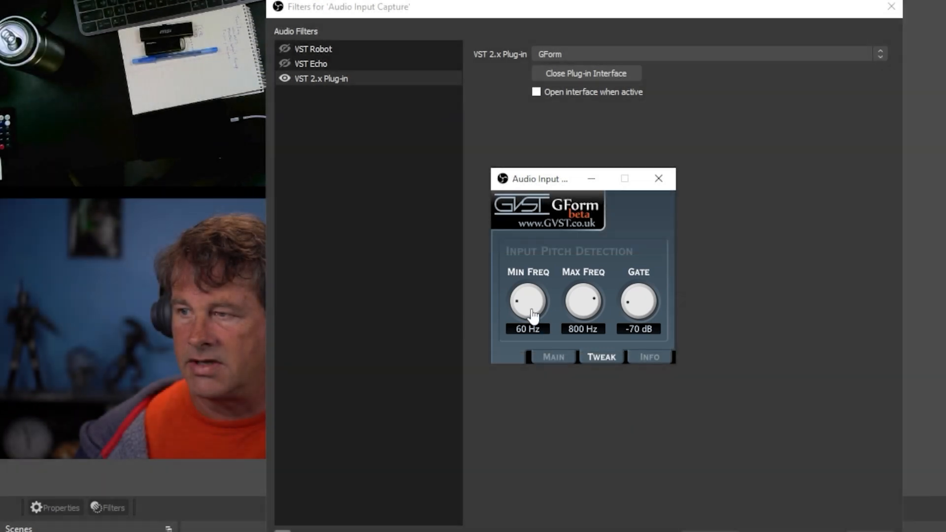
{"action": "left_click_drag", "start_coordinate": [512, 306], "coordinate": [530, 374]}
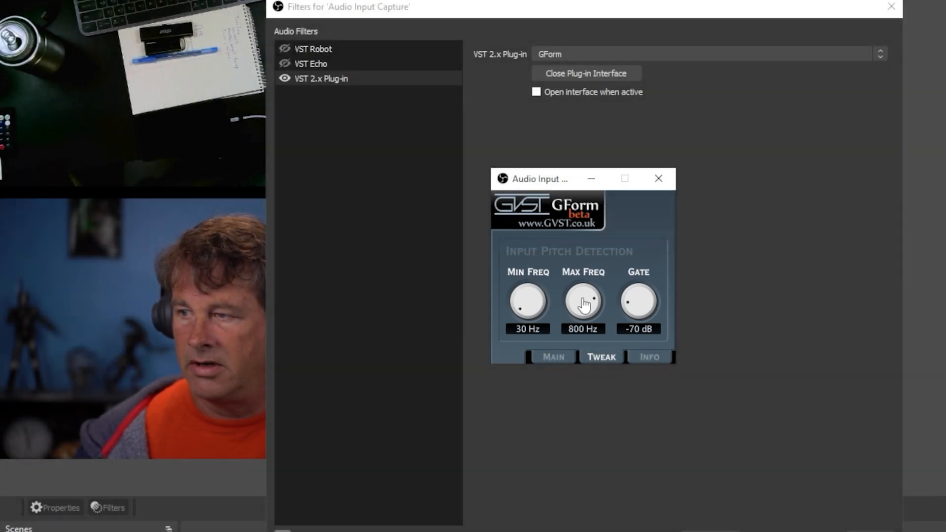
{"action": "left_click_drag", "start_coordinate": [584, 303], "coordinate": [574, 172]}
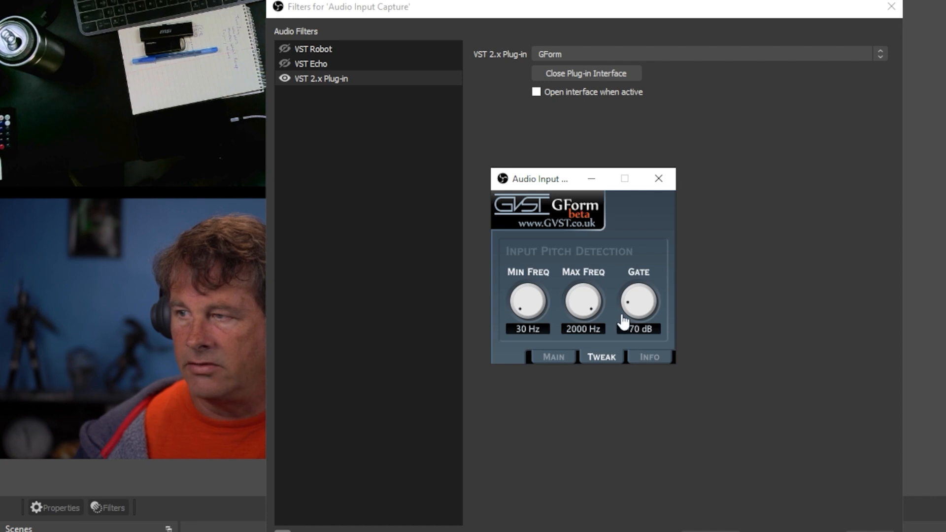
{"action": "left_click", "coordinate": [648, 358]}
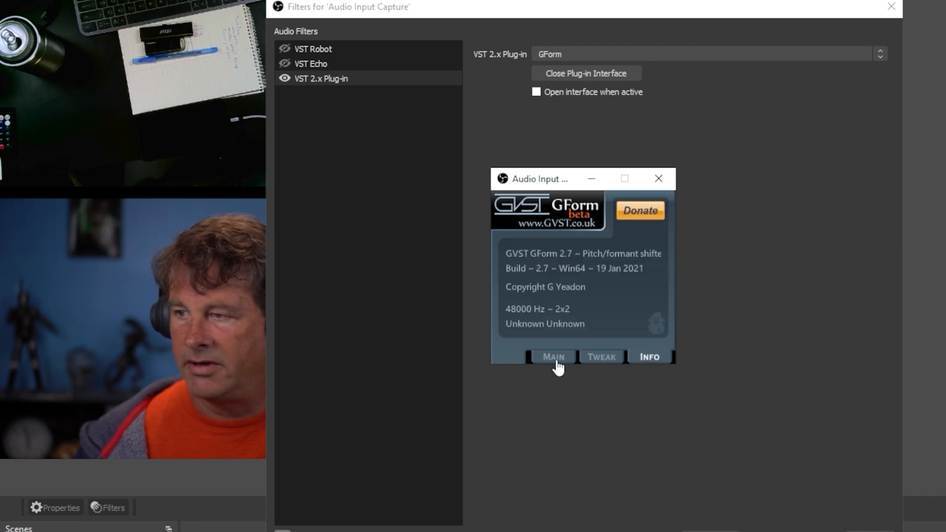
{"action": "left_click", "coordinate": [554, 358]}
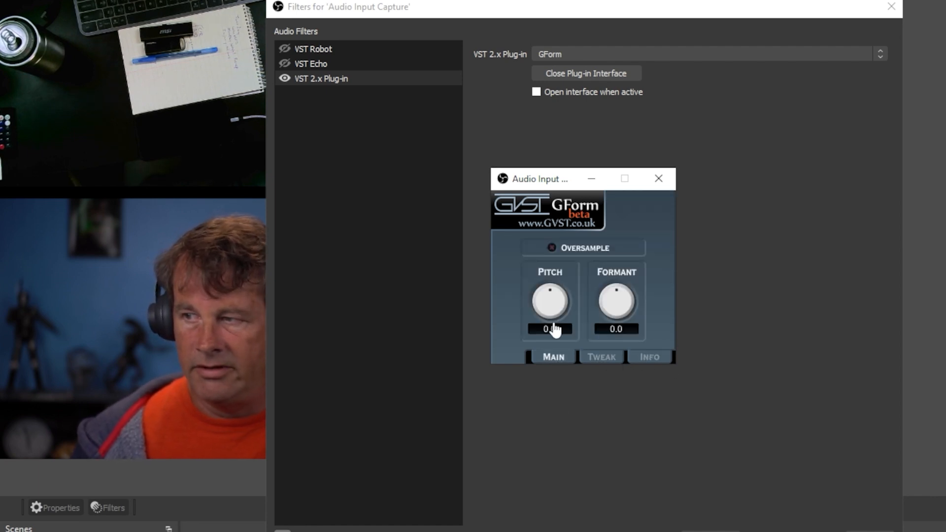
Try GForm with a raised voice at pitch 5.5 and formant 5.3, and a deep voice at formant -5.8.
{"action": "left_click_drag", "start_coordinate": [548, 320], "coordinate": [547, 301]}
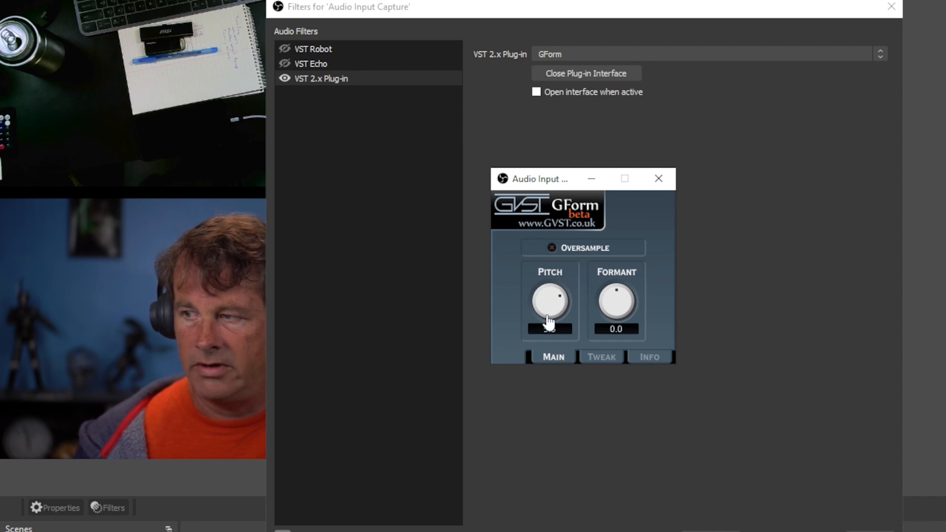
{"action": "mouse_move", "coordinate": [611, 313]}
{"action": "left_mouse_down"}
{"action": "mouse_move", "coordinate": [601, 273]}
{"action": "mouse_move", "coordinate": [605, 315]}
{"action": "left_mouse_up"}
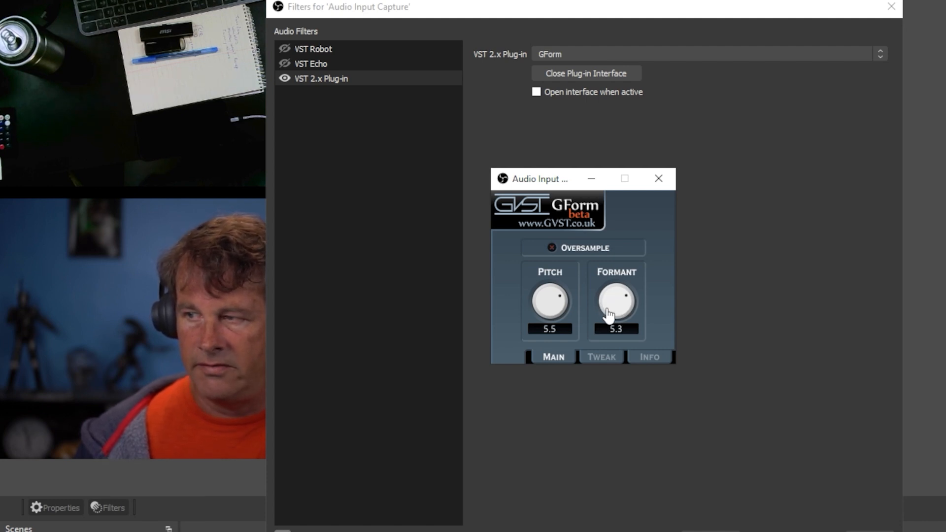
{"action": "mouse_move", "coordinate": [609, 315]}
{"action": "left_mouse_down"}
{"action": "mouse_move", "coordinate": [615, 257]}
{"action": "mouse_move", "coordinate": [613, 323]}
{"action": "left_mouse_up"}
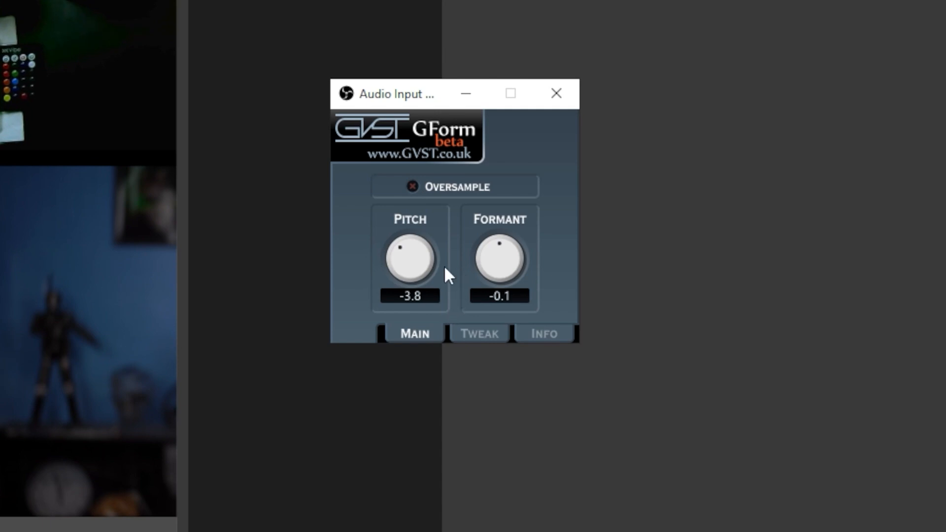
{"action": "left_click_drag", "start_coordinate": [420, 282], "coordinate": [433, 298]}
{"action": "left_click_drag", "start_coordinate": [495, 269], "coordinate": [545, 310]}
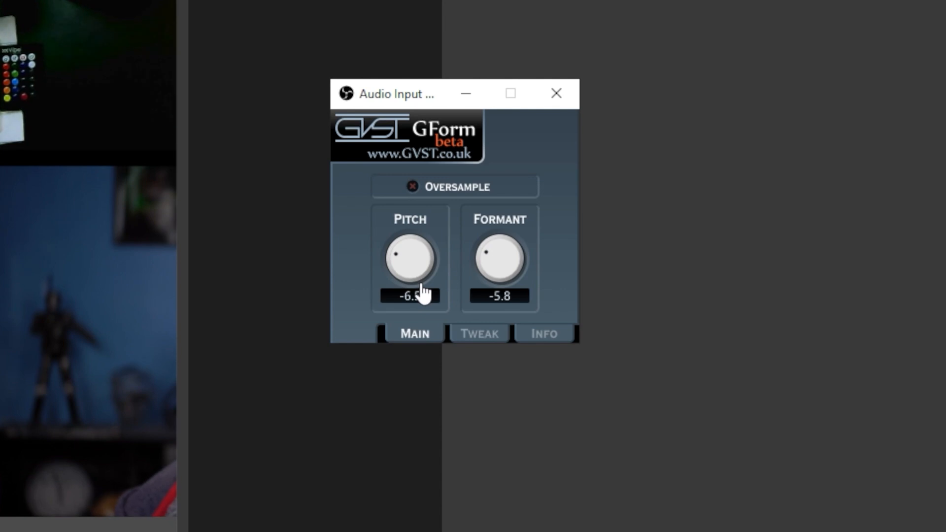
Set GForm's pitch to 8.3 and its formant to 4.1 for the girl voice.
{"action": "left_click_drag", "start_coordinate": [402, 275], "coordinate": [387, 226]}
{"action": "left_click_drag", "start_coordinate": [478, 262], "coordinate": [481, 233]}
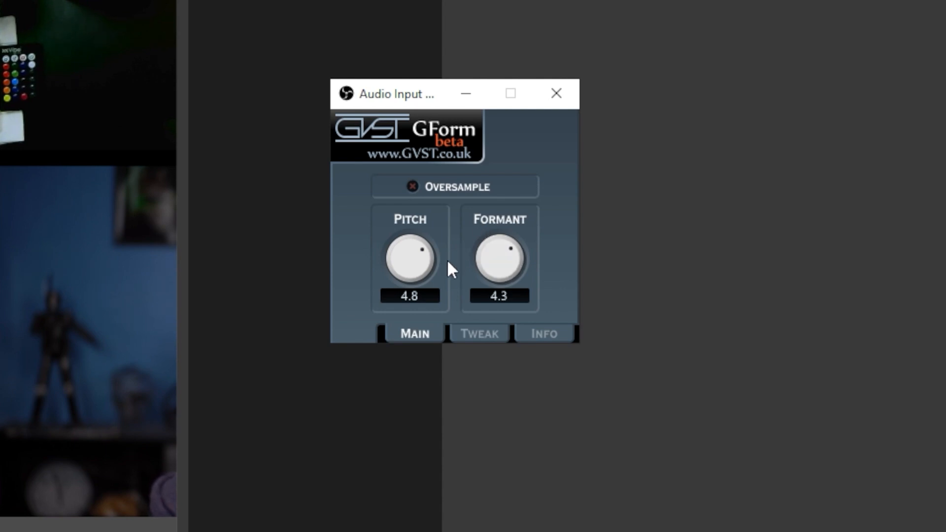
{"action": "left_click_drag", "start_coordinate": [416, 270], "coordinate": [416, 269]}
{"action": "left_click_drag", "start_coordinate": [488, 279], "coordinate": [490, 262]}
{"action": "left_click_drag", "start_coordinate": [483, 267], "coordinate": [492, 274]}
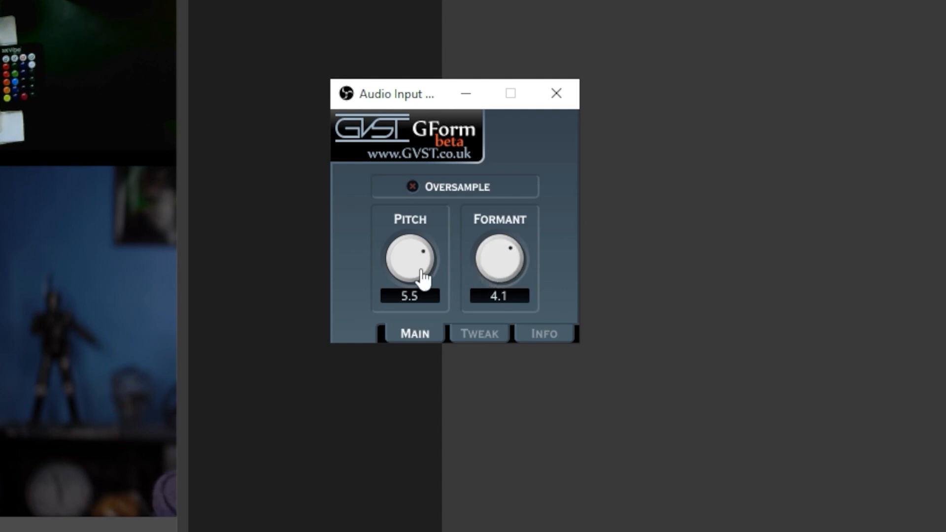
{"action": "left_click_drag", "start_coordinate": [397, 275], "coordinate": [373, 272]}
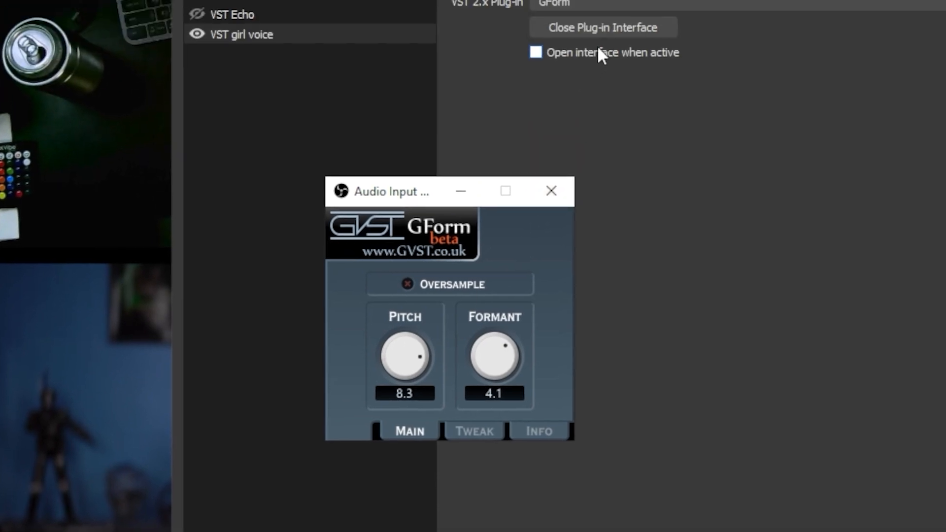
{"action": "left_click", "coordinate": [595, 120]}
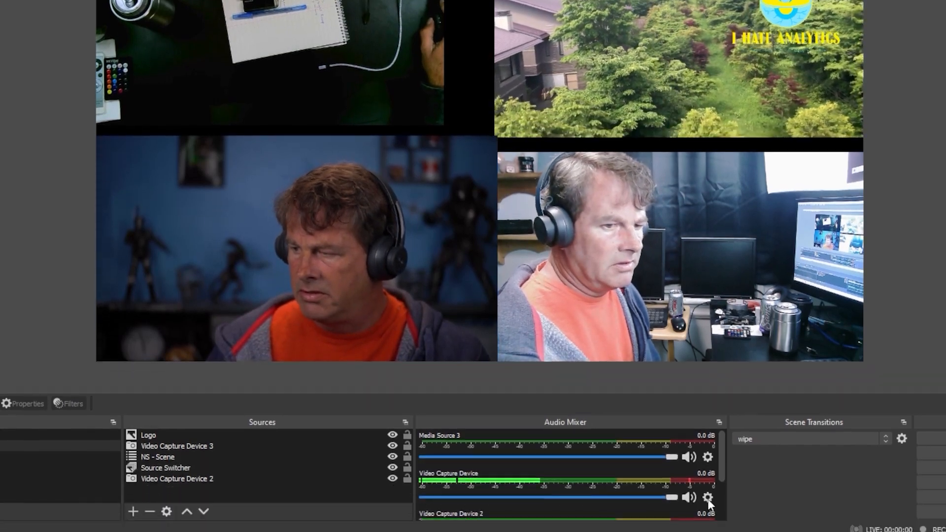
Look at the audio options of the Video Capture Device in the Audio Mixer.
{"action": "left_click", "coordinate": [708, 475]}
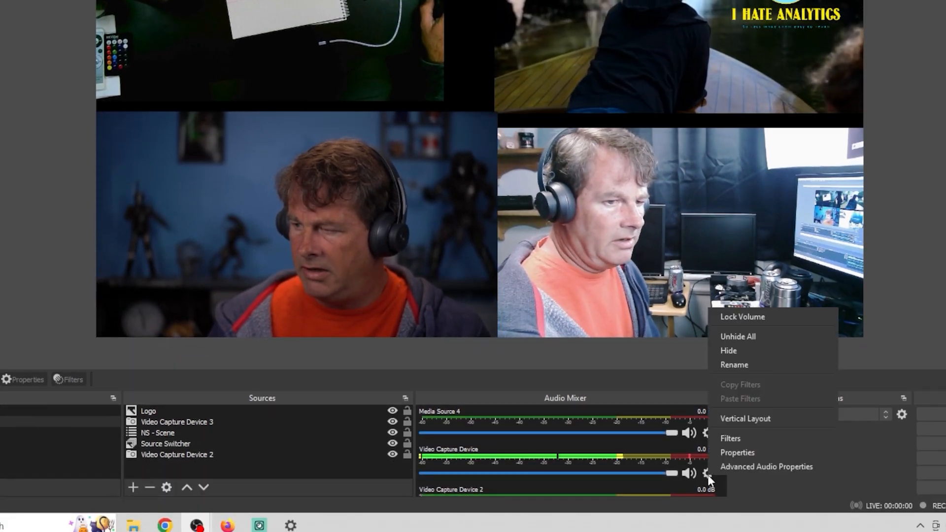
{"action": "left_click", "coordinate": [716, 465]}
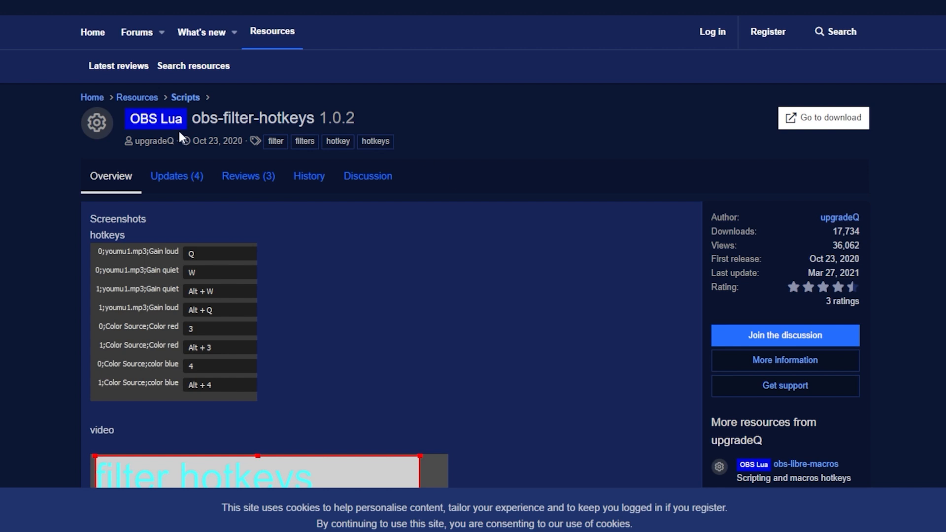
Download obs-filter-hotkeys 1.0.2 from its OBS resource page and extract the zip in Downloads to reach its Lua scripts.
{"action": "left_click", "coordinate": [840, 119]}
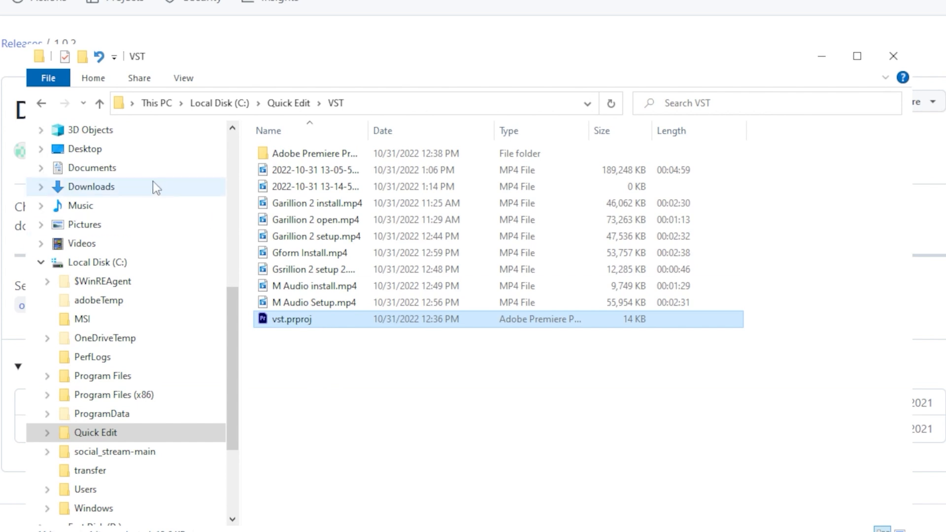
{"action": "left_click", "coordinate": [119, 185]}
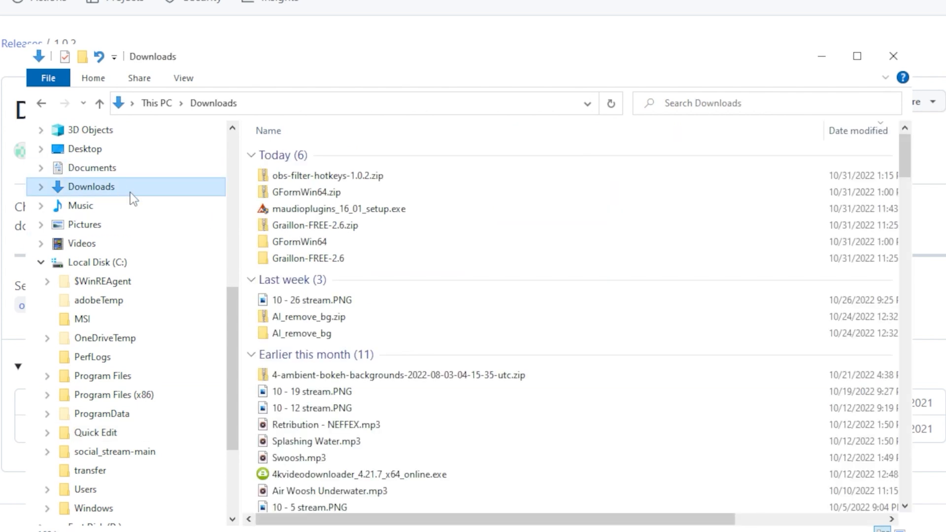
{"action": "right_click", "coordinate": [311, 178]}
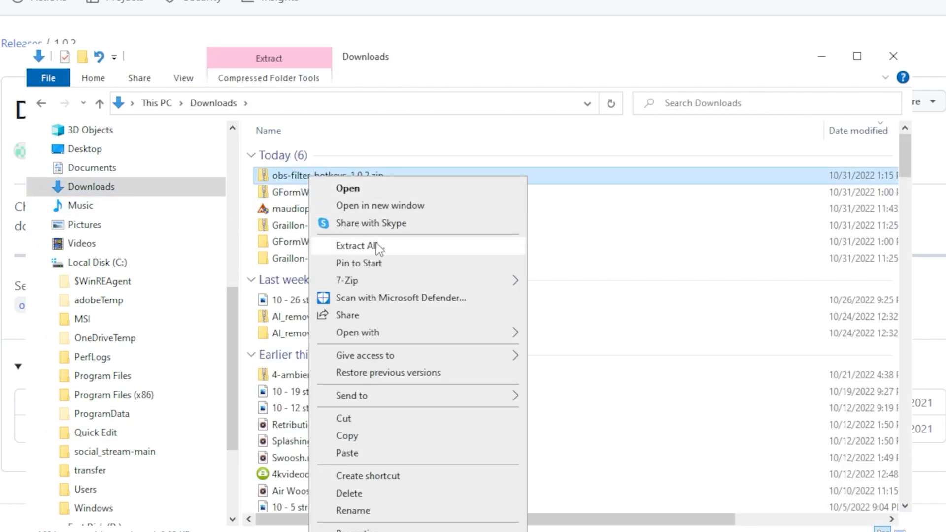
{"action": "left_click", "coordinate": [376, 243]}
{"action": "left_click", "coordinate": [621, 385]}
{"action": "double_click", "coordinate": [316, 274]}
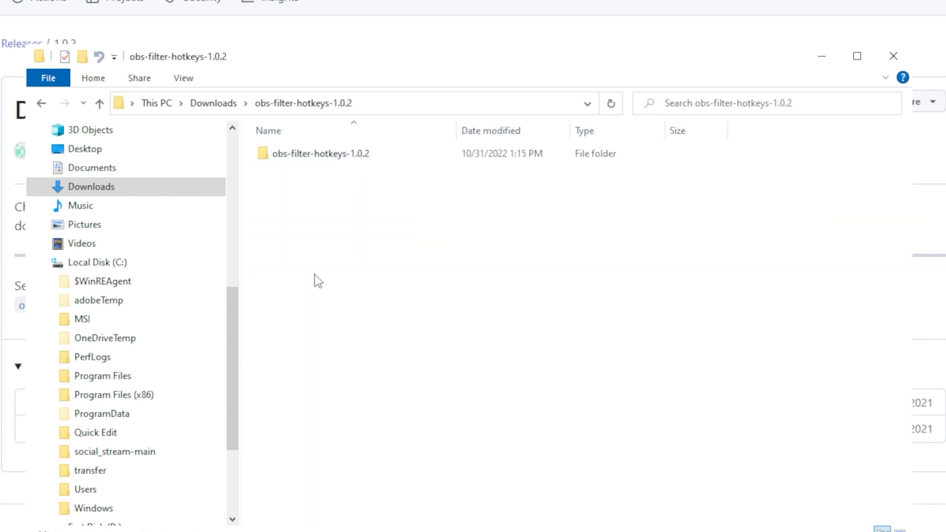
{"action": "double_click", "coordinate": [312, 154]}
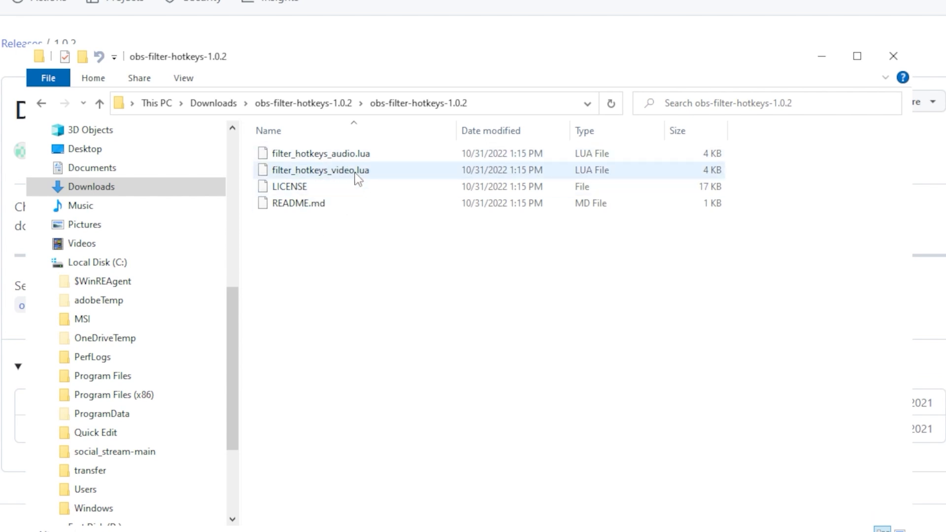
Copy the inner obs-filter-hotkeys-1.0.2 folder from Downloads into the obs-studio folder on the SSD OBS (E:) drive.
{"action": "left_click", "coordinate": [303, 105]}
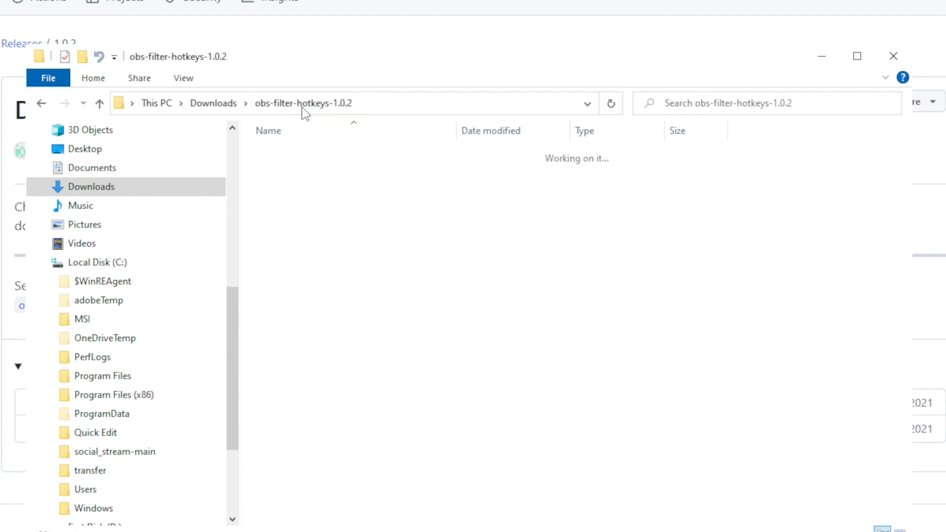
{"action": "right_click", "coordinate": [311, 156]}
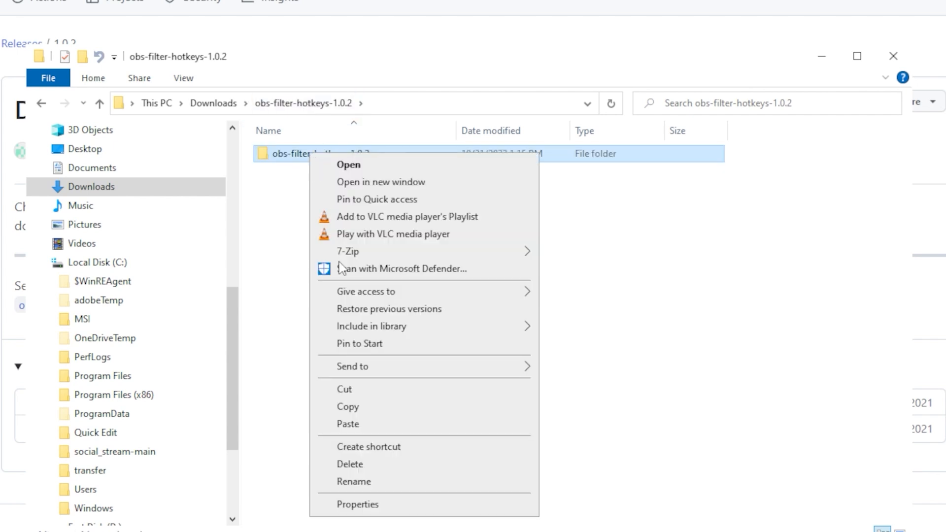
{"action": "left_click", "coordinate": [362, 407]}
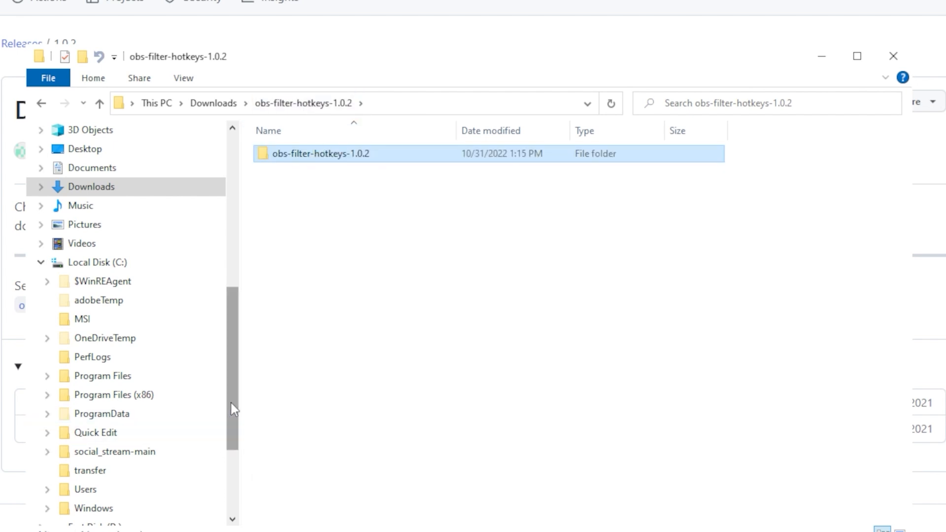
{"action": "left_click_drag", "start_coordinate": [231, 409], "coordinate": [237, 474]}
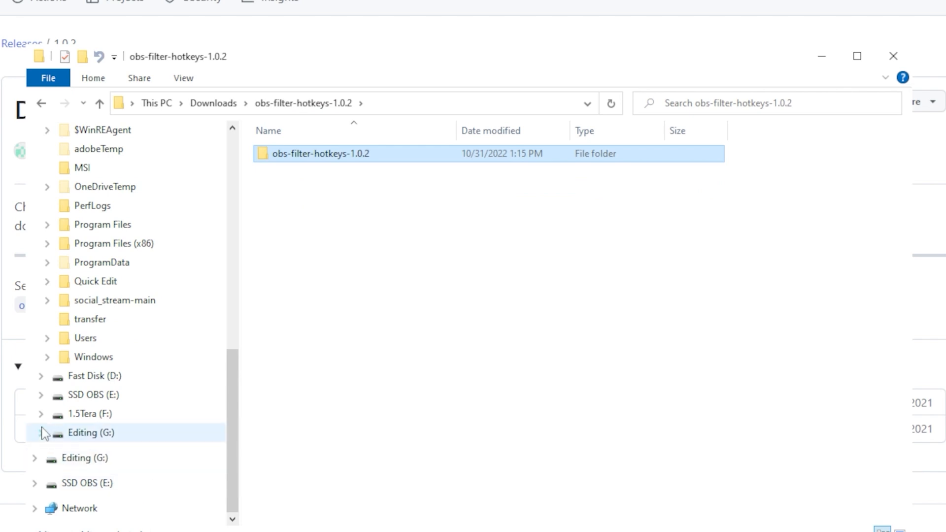
{"action": "left_click", "coordinate": [42, 395]}
{"action": "left_click_drag", "start_coordinate": [235, 372], "coordinate": [229, 387]}
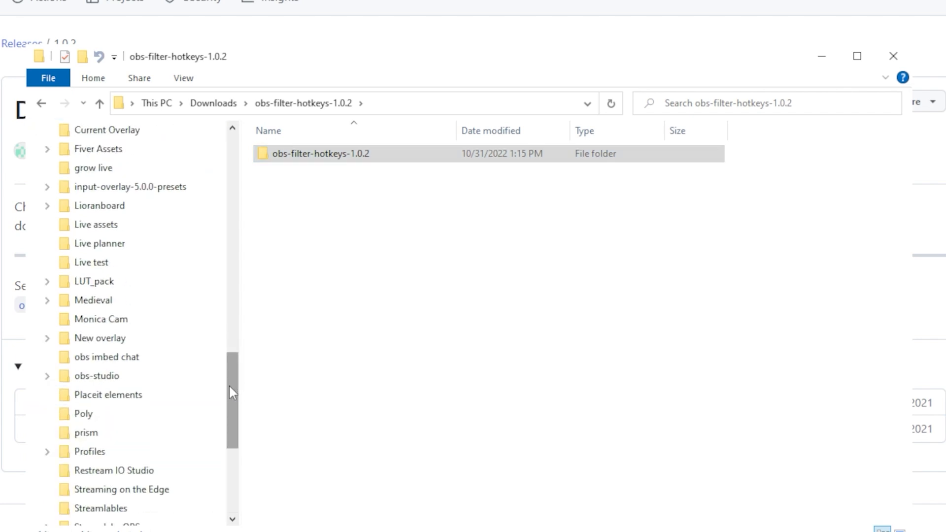
{"action": "left_click", "coordinate": [93, 377]}
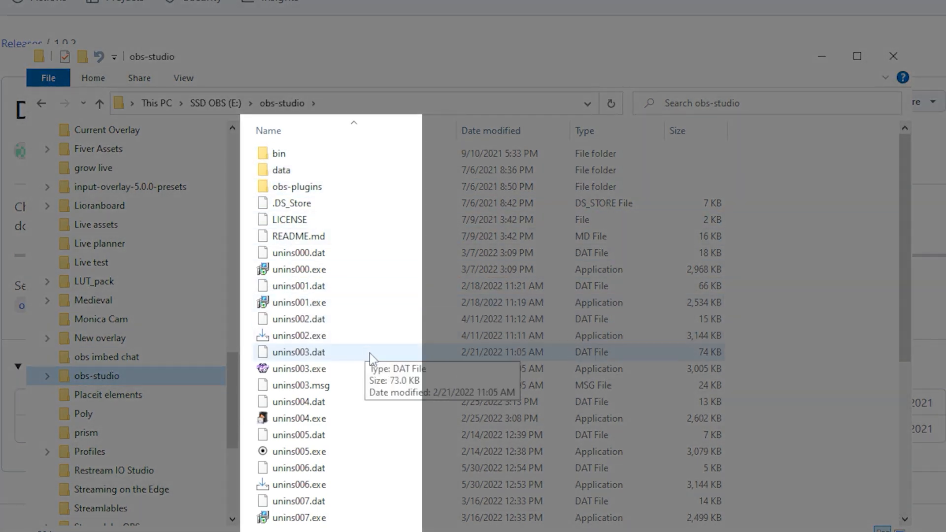
{"action": "right_click", "coordinate": [369, 353]}
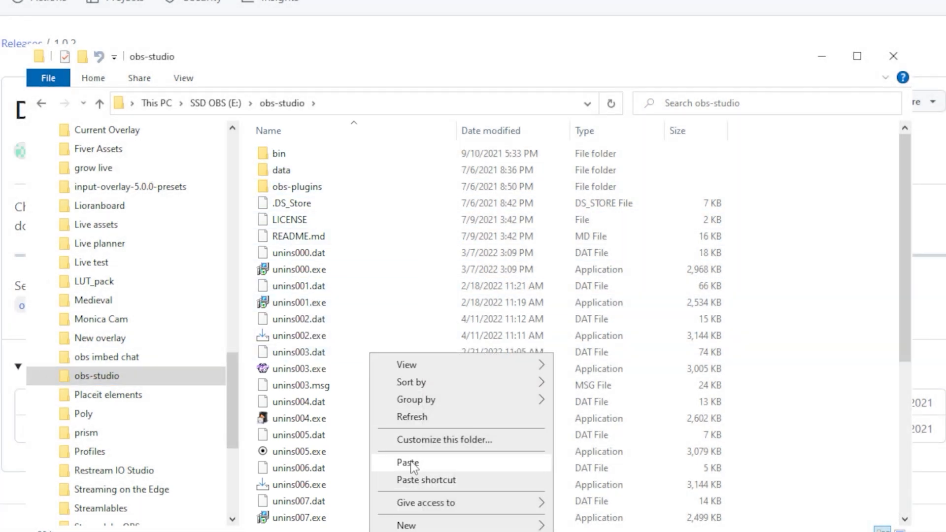
{"action": "left_click", "coordinate": [409, 463]}
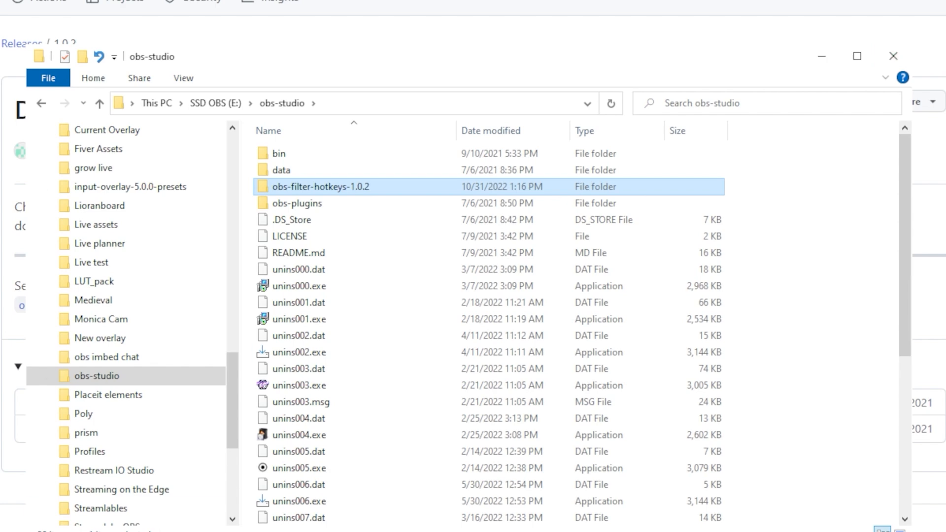
Switch to OBS Studio and load filter_hotkeys_audio.lua from the obs-filter-hotkeys-1.0.2 folder in obs-studio as a script.
{"action": "mouse_move", "coordinate": [136, 531]}
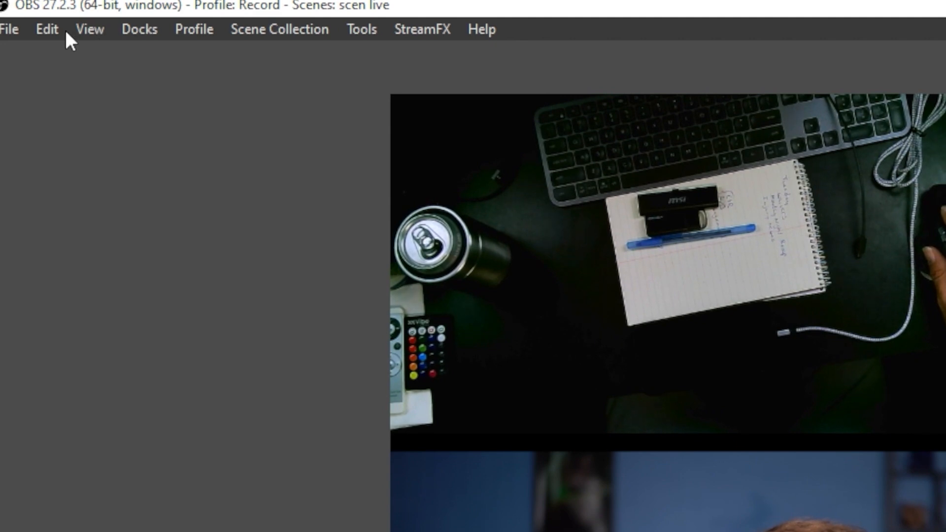
{"action": "left_click", "coordinate": [45, 31]}
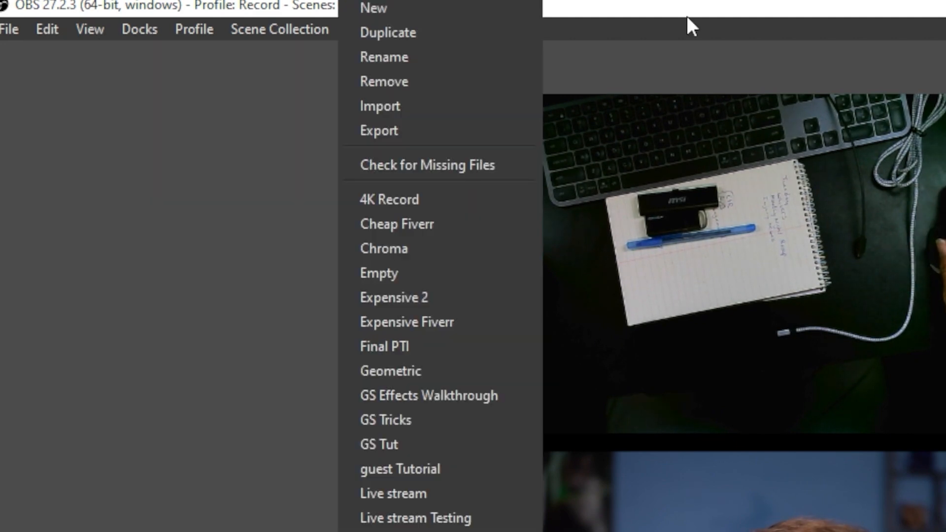
{"action": "left_click", "coordinate": [688, 24]}
{"action": "left_click", "coordinate": [362, 30]}
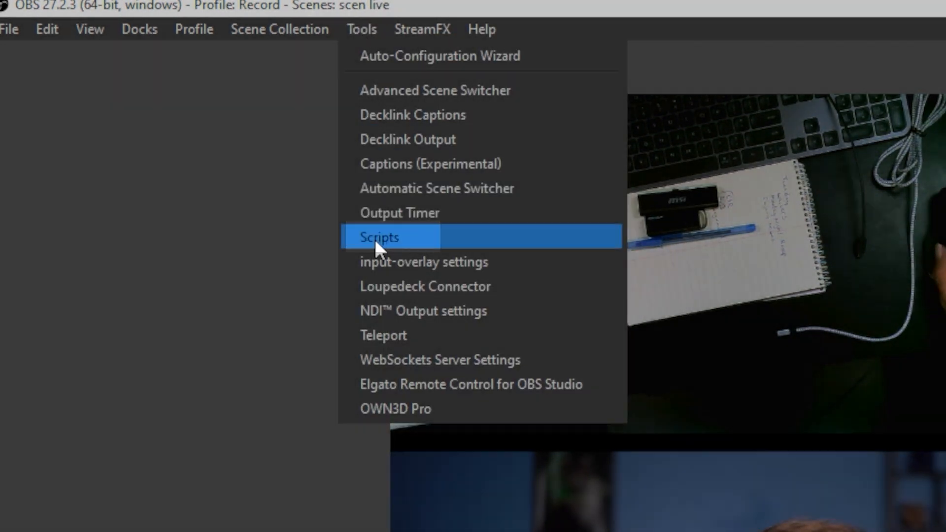
{"action": "left_click", "coordinate": [374, 238]}
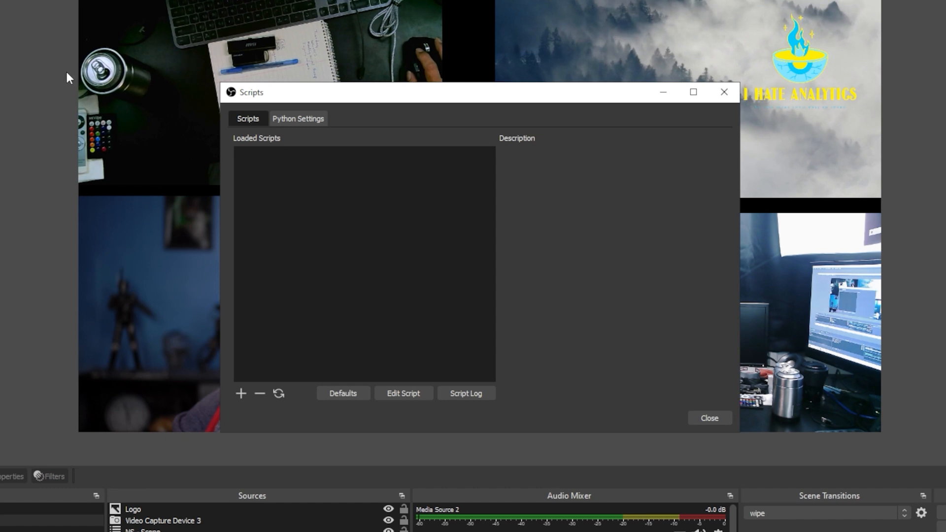
{"action": "left_click", "coordinate": [241, 393]}
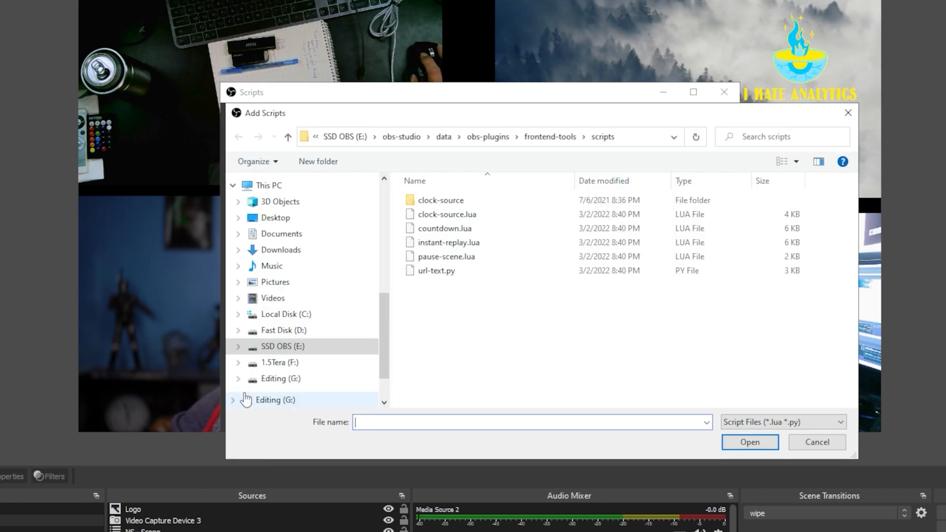
{"action": "left_click", "coordinate": [408, 137]}
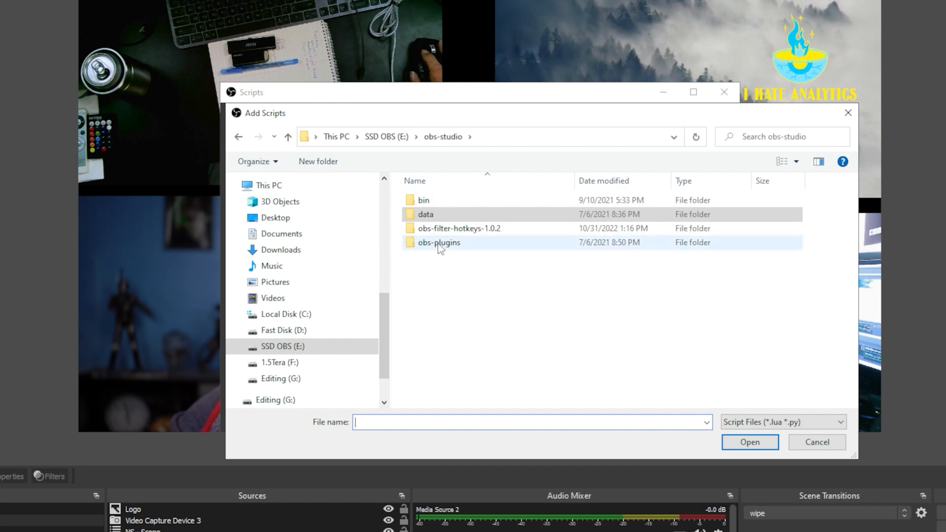
{"action": "double_click", "coordinate": [444, 228]}
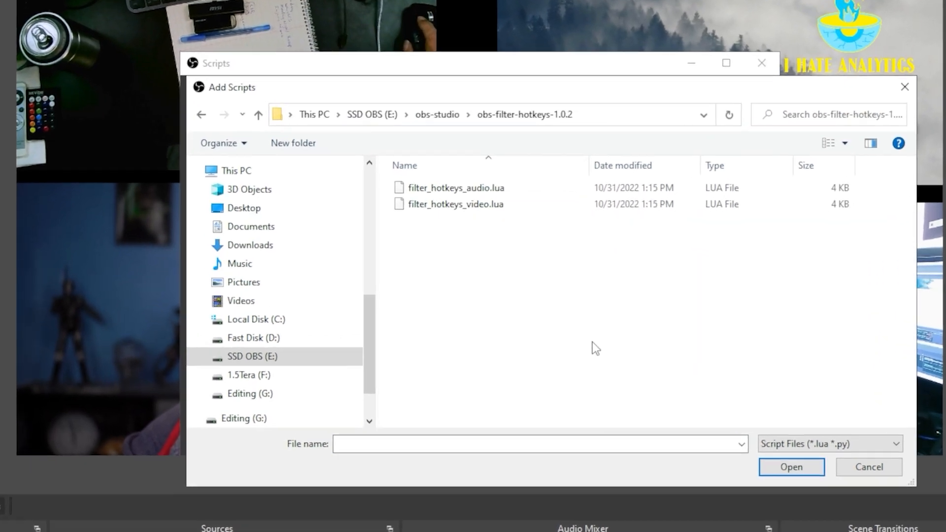
{"action": "left_click", "coordinate": [460, 189]}
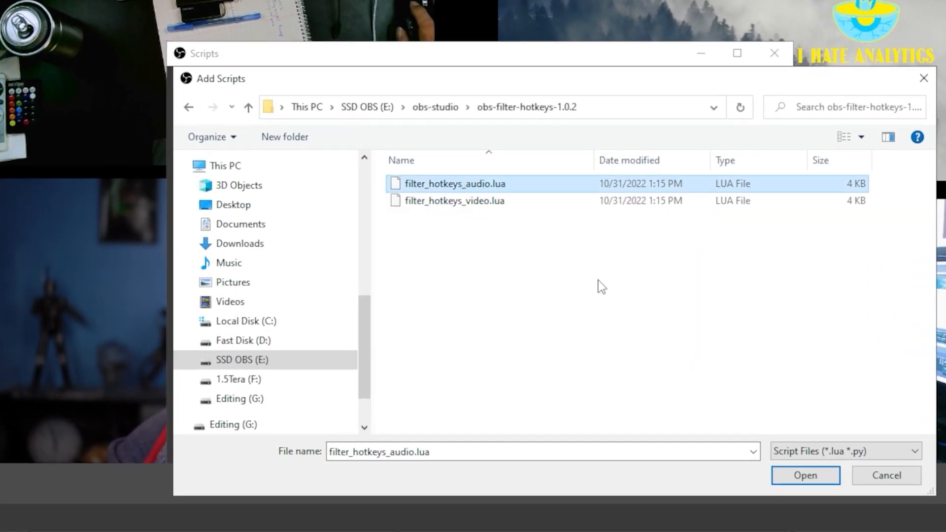
{"action": "left_click", "coordinate": [798, 475]}
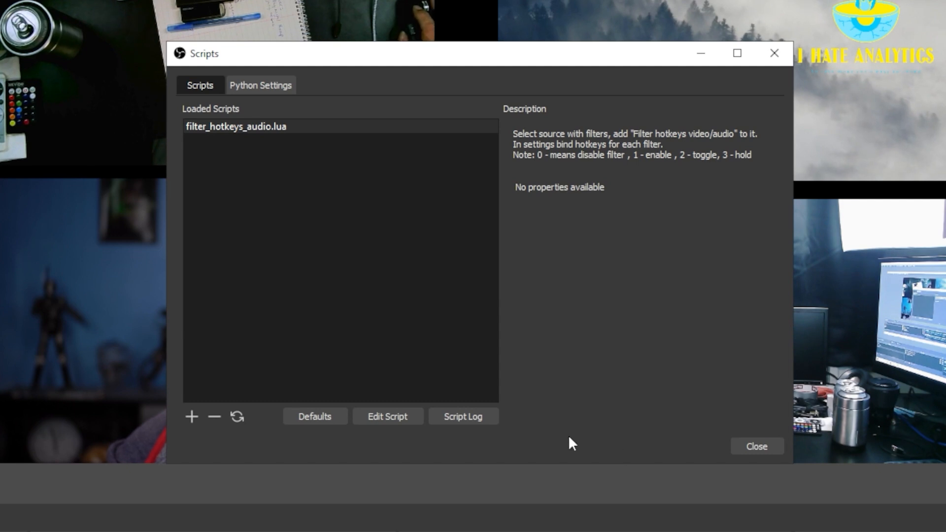
{"action": "left_click", "coordinate": [309, 124]}
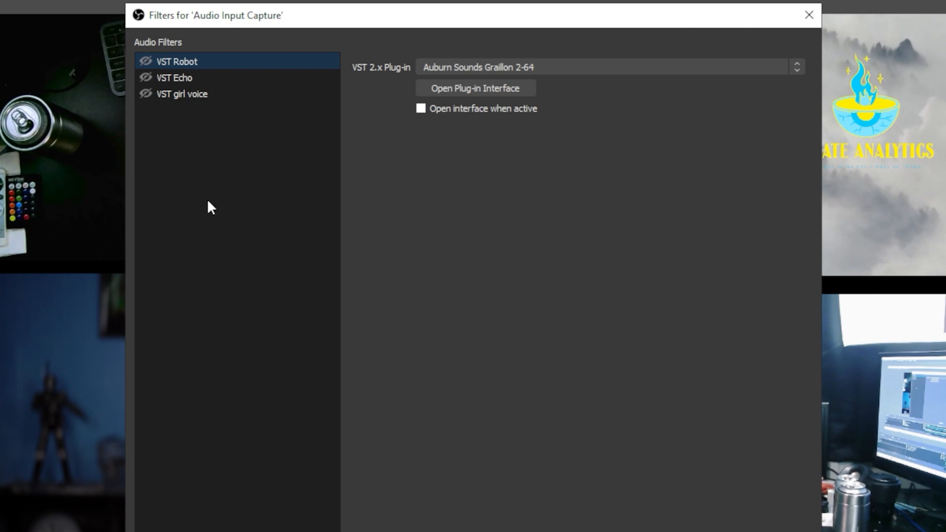
Add the Filter hotkeys audio by upgradeQ filter to Audio Input Capture, keeping its default name.
{"action": "left_click", "coordinate": [141, 474]}
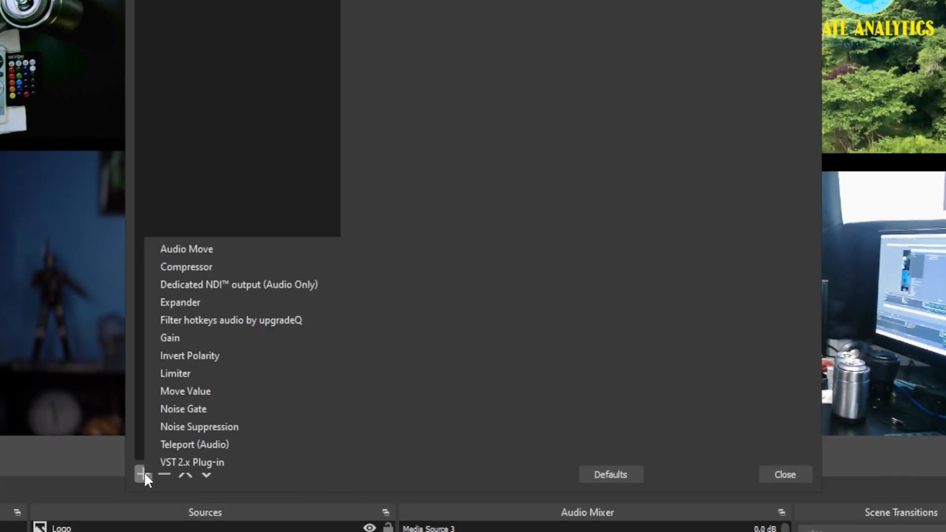
{"action": "left_click", "coordinate": [237, 320]}
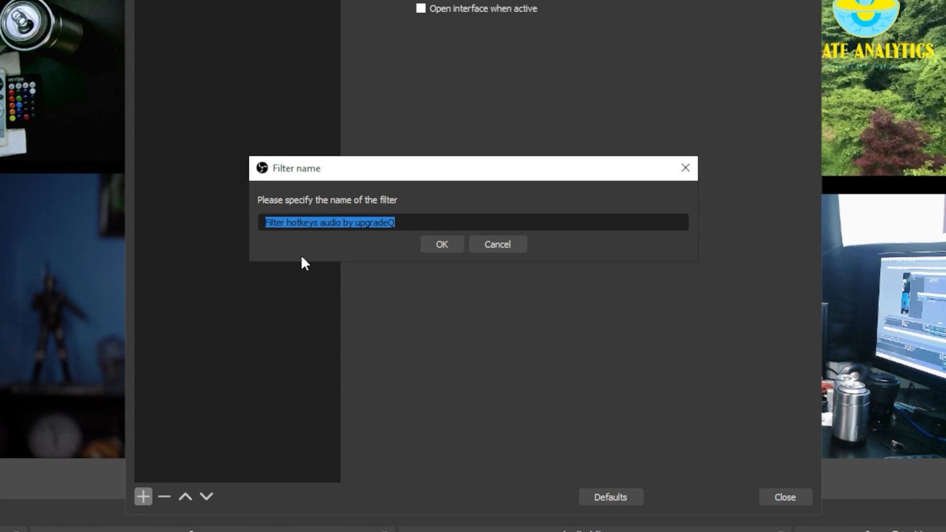
{"action": "left_click", "coordinate": [440, 245]}
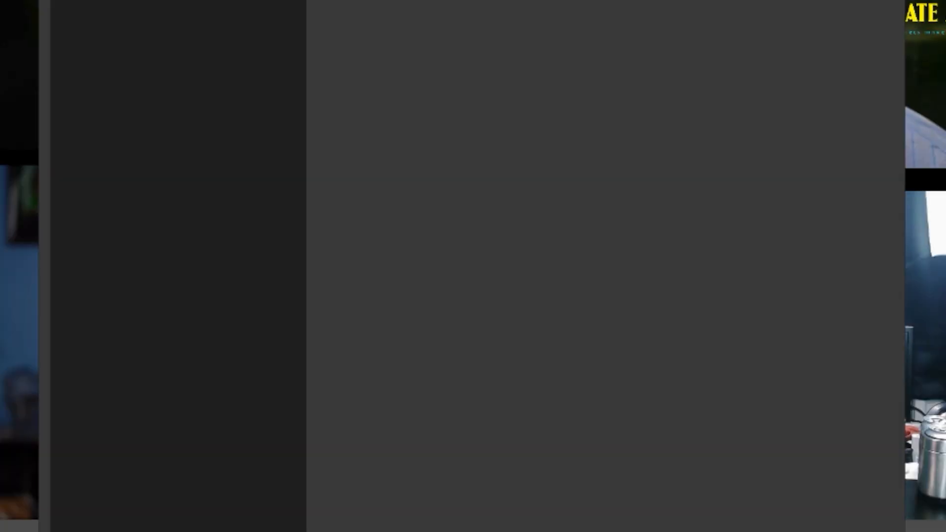
In the OBS hotkey settings, assign Num 9 to 2;Audio Input Capture;VST girl voice and Num 8 to 2;Audio Input Capture;VST Echo.
{"action": "left_click", "coordinate": [870, 481]}
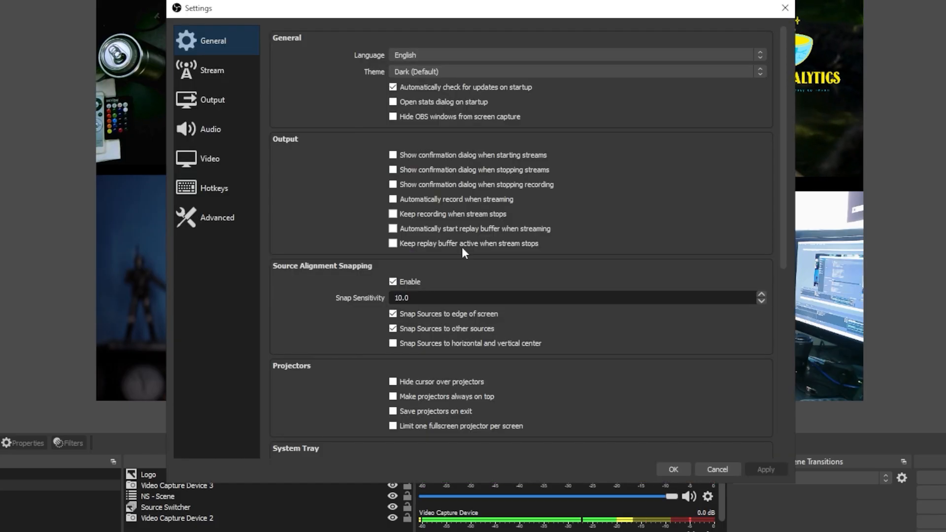
{"action": "left_click", "coordinate": [186, 190]}
{"action": "scroll", "coordinate": [297, 336], "scroll_direction": "down", "scroll_amount": 3}
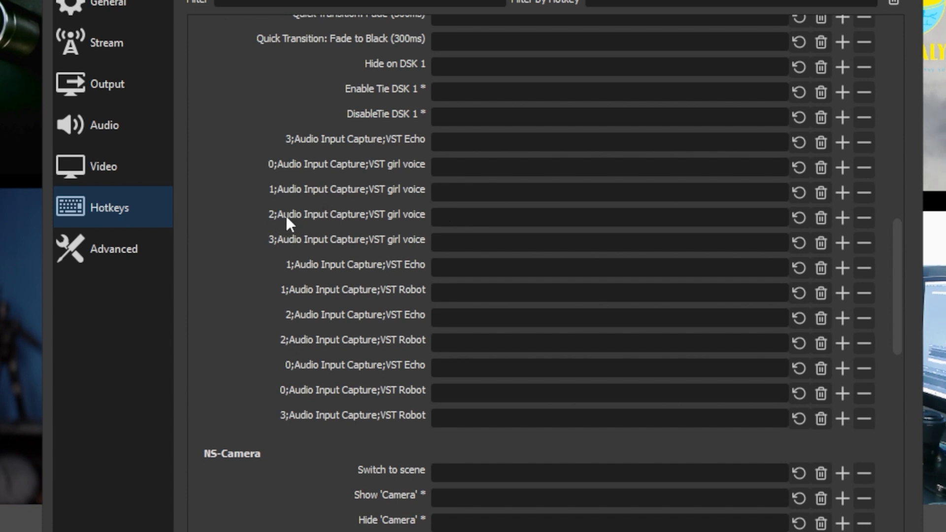
{"action": "left_click", "coordinate": [495, 221]}
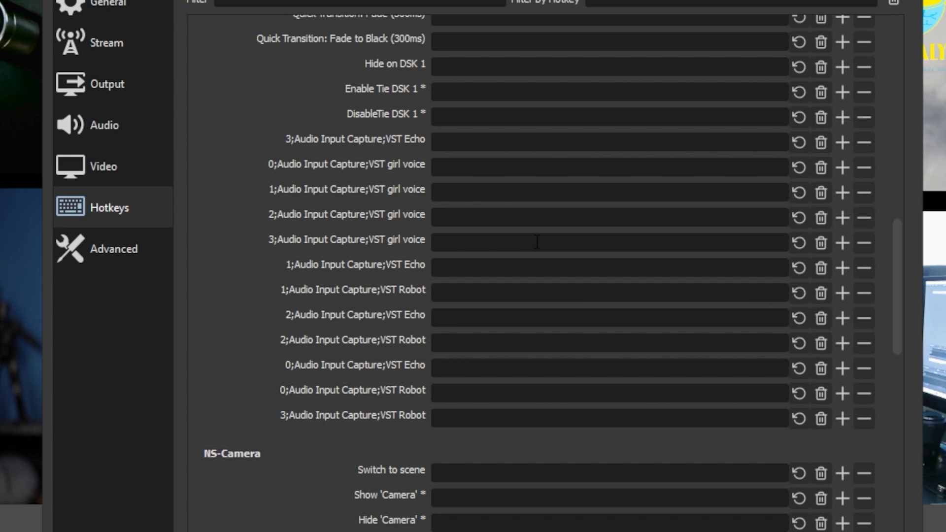
{"action": "key", "text": "KP_9"}
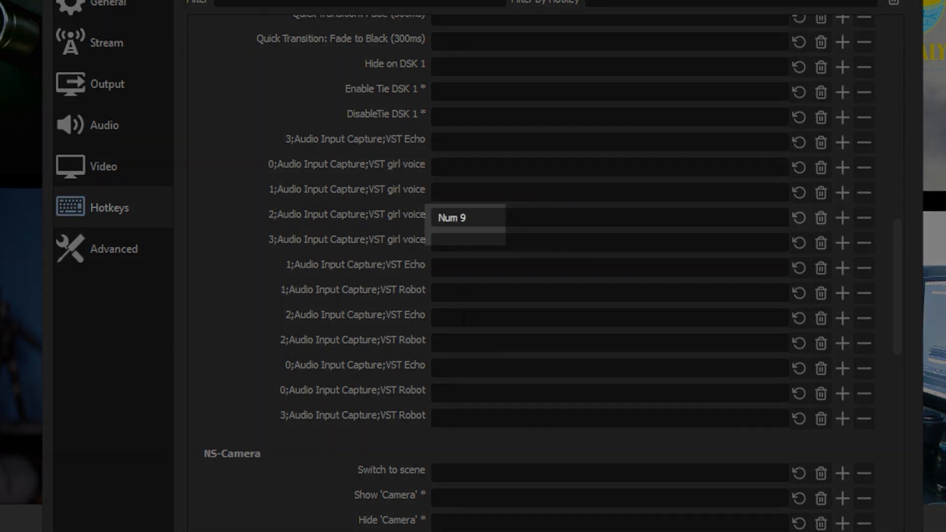
{"action": "left_click", "coordinate": [464, 317]}
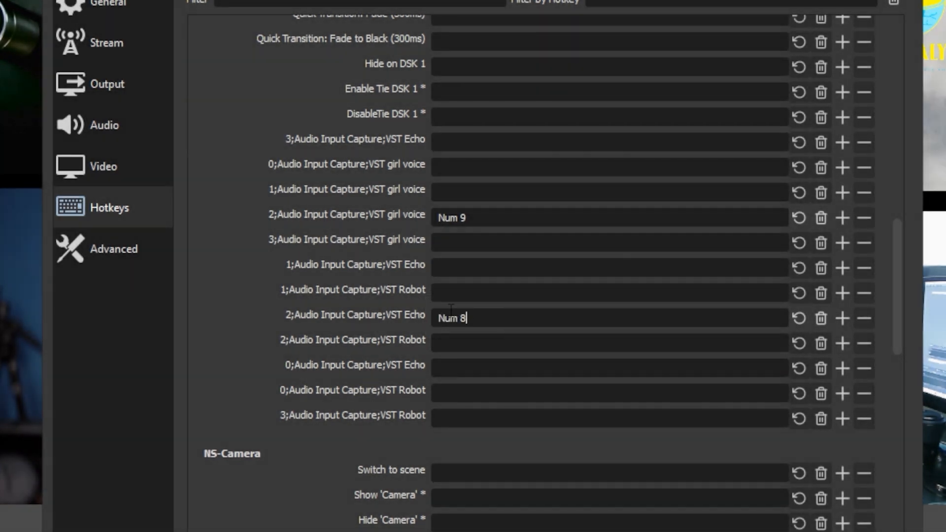
{"action": "left_click", "coordinate": [457, 394]}
{"action": "key", "text": "KP_7"}
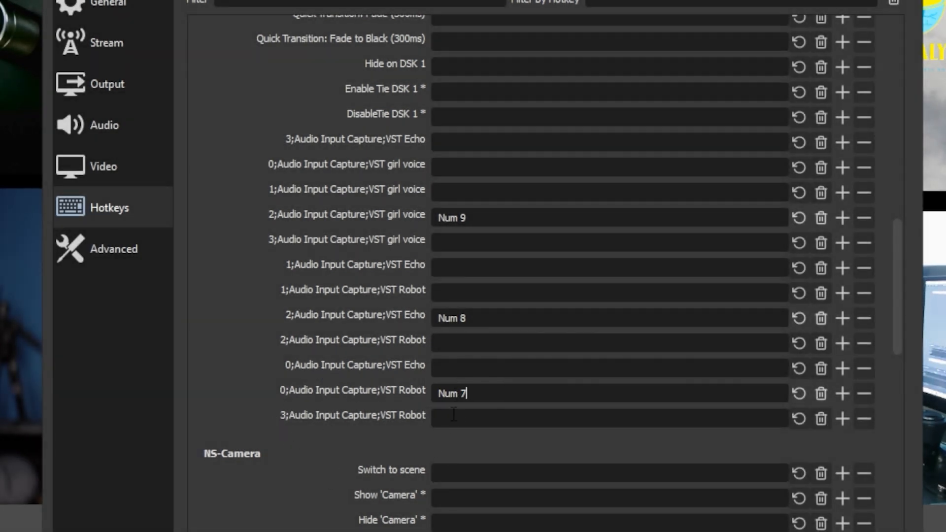
{"action": "left_click", "coordinate": [821, 395]}
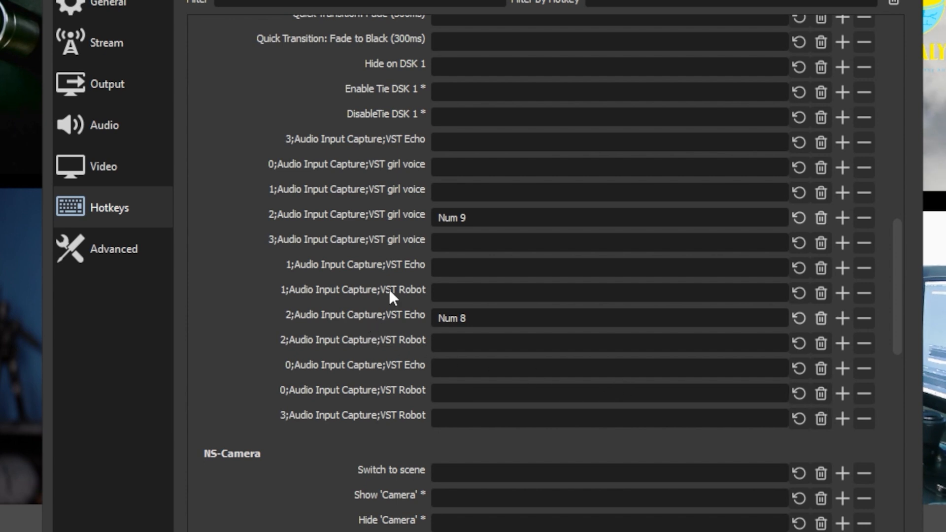
Assign Num 7 to 2;Audio Input Capture;VST Robot, close the settings and try out the voice hotkeys.
{"action": "left_click", "coordinate": [481, 345]}
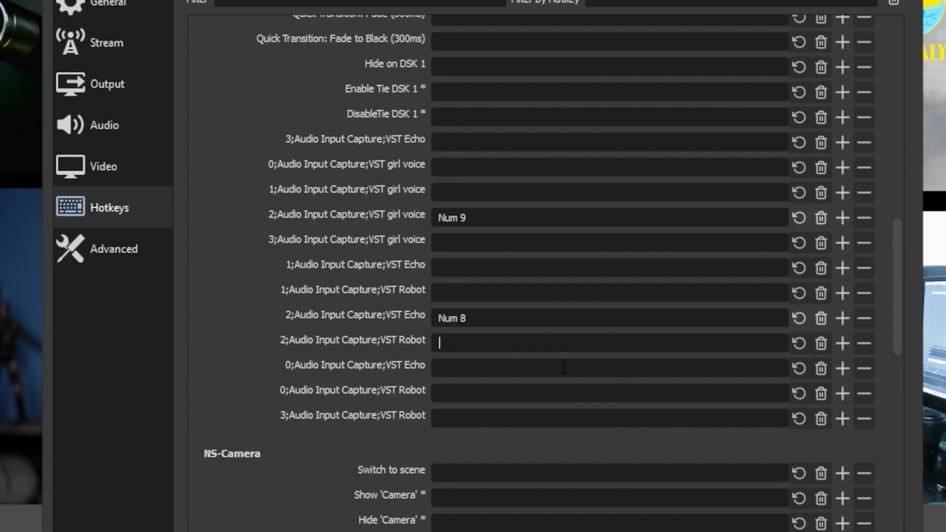
{"action": "key", "text": "KP_7"}
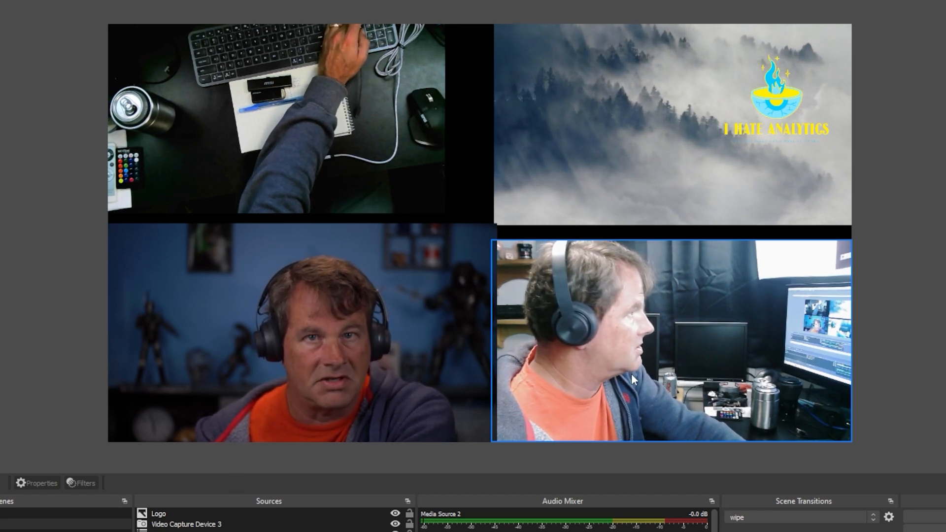
{"action": "key", "text": "3"}
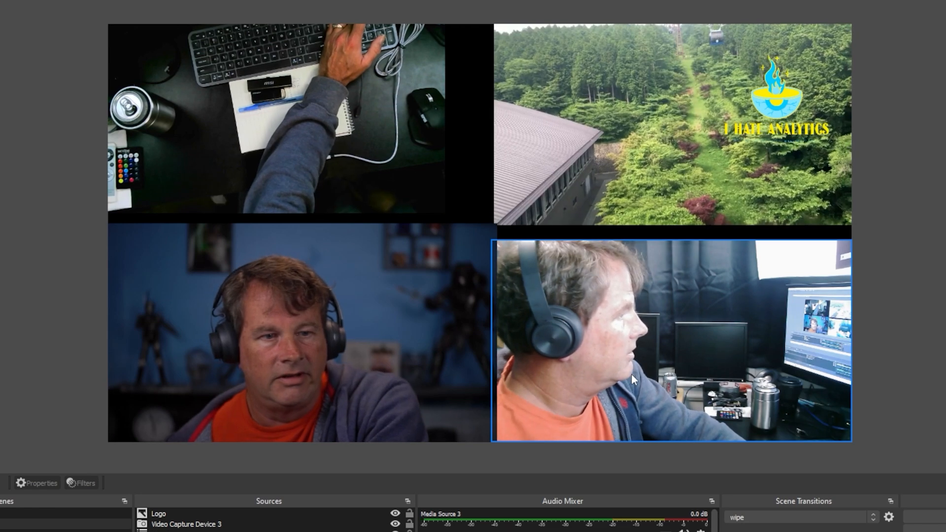